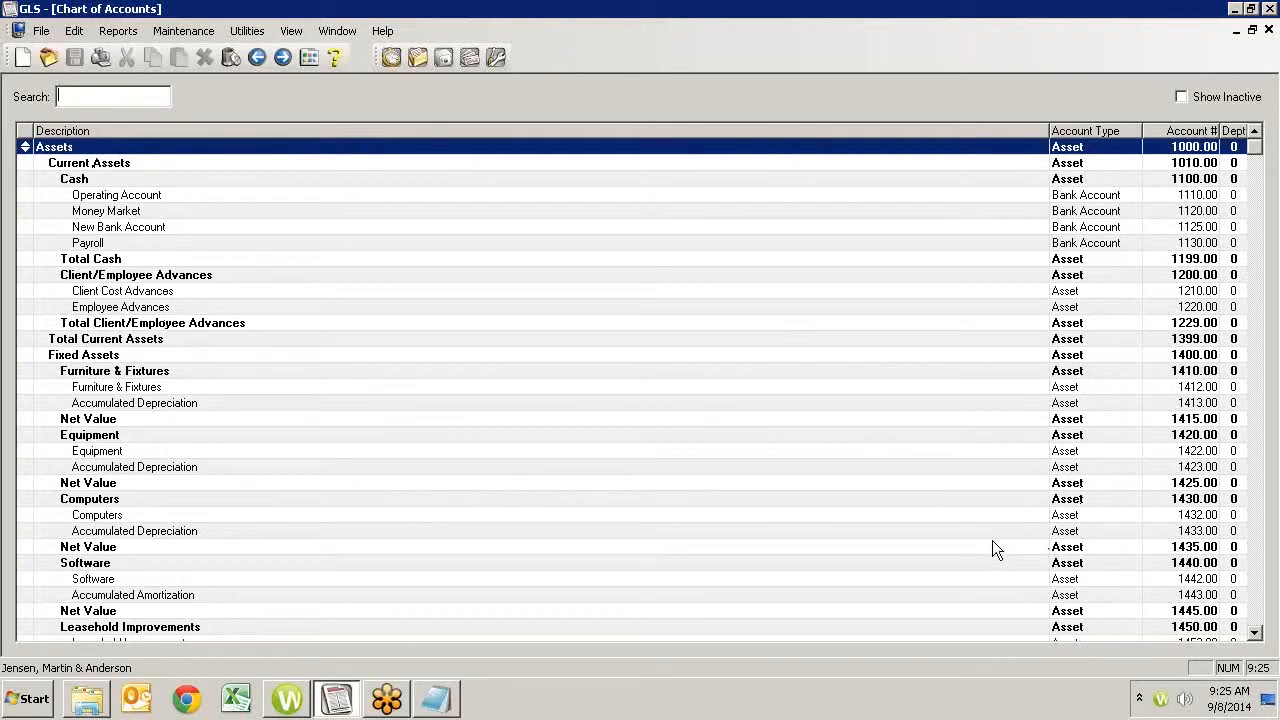
- Move the File Clerk Salaries account above Legal Secretary Salaries, and return it to its original place below it
left_click(1257, 594)
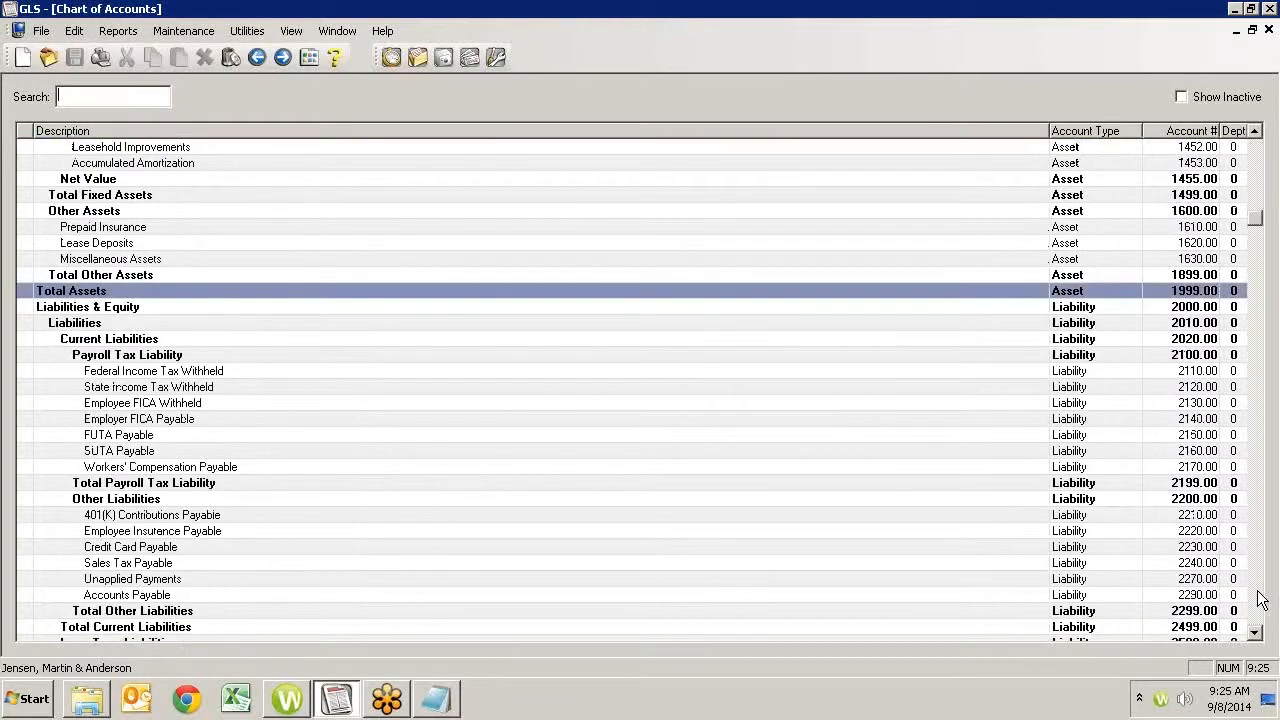
left_click(1257, 594)
left_click(1257, 596)
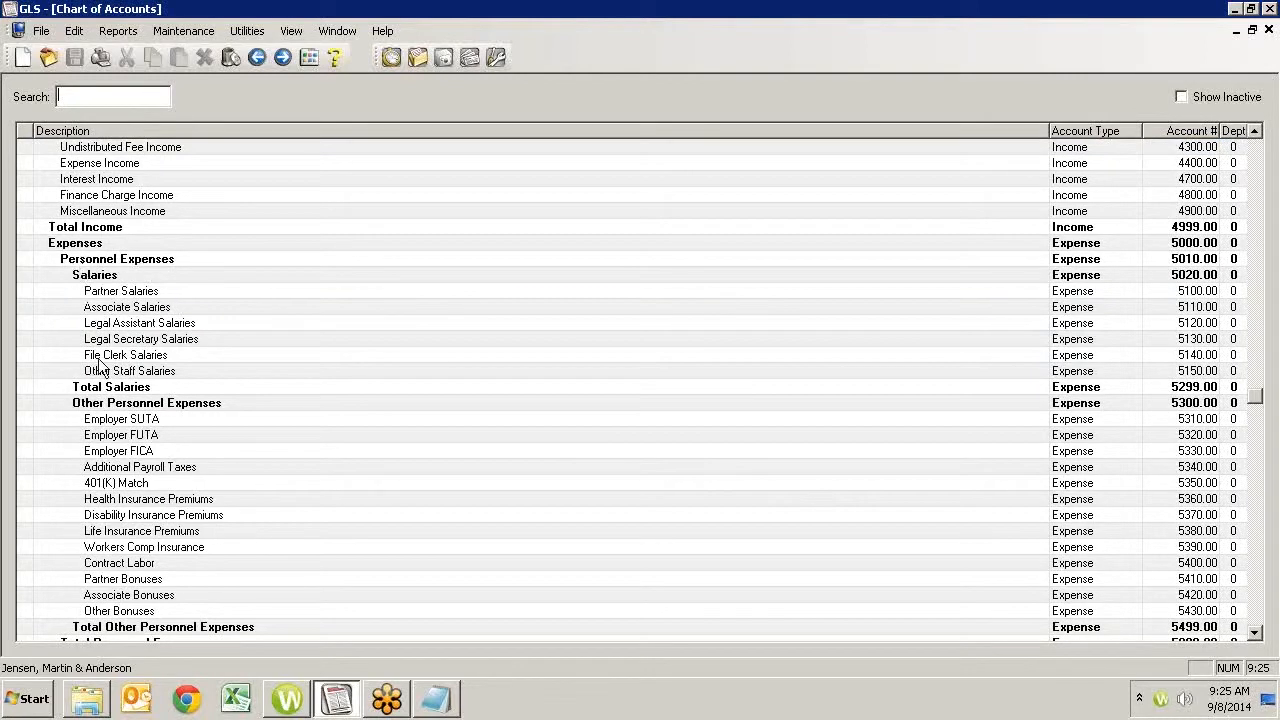
left_click(24, 354)
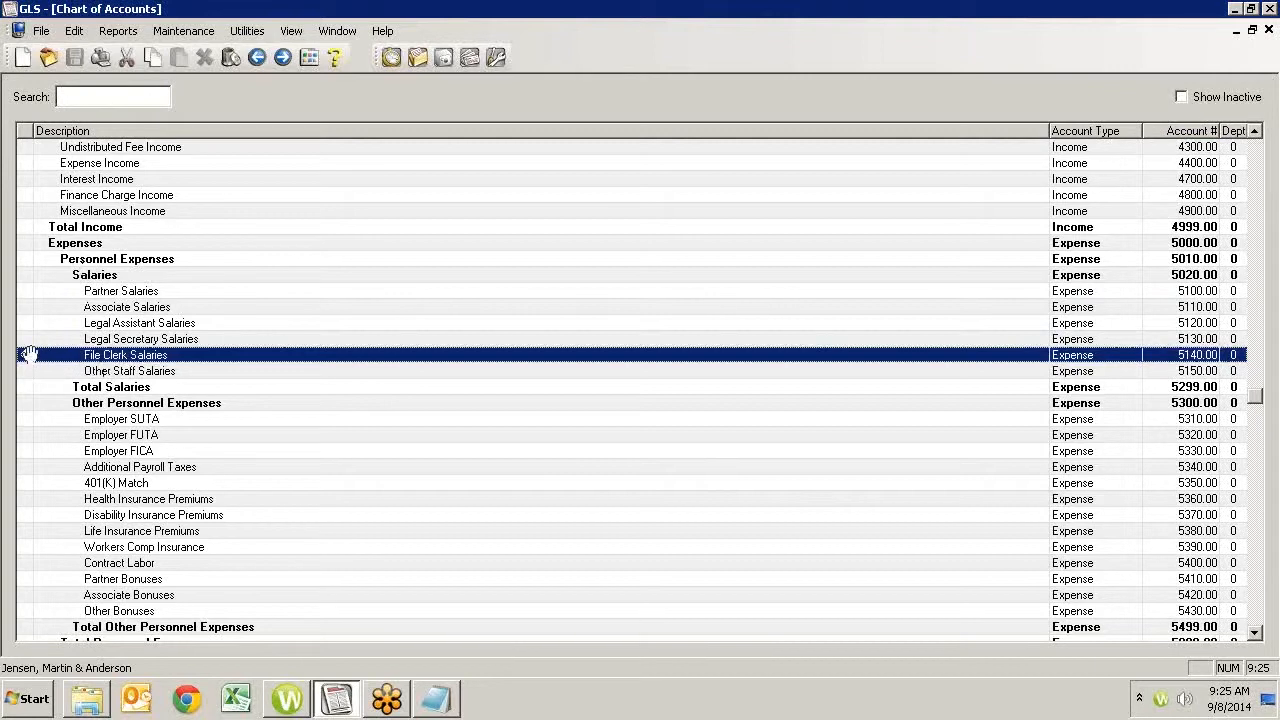
left_click_drag(26, 354, 28, 339)
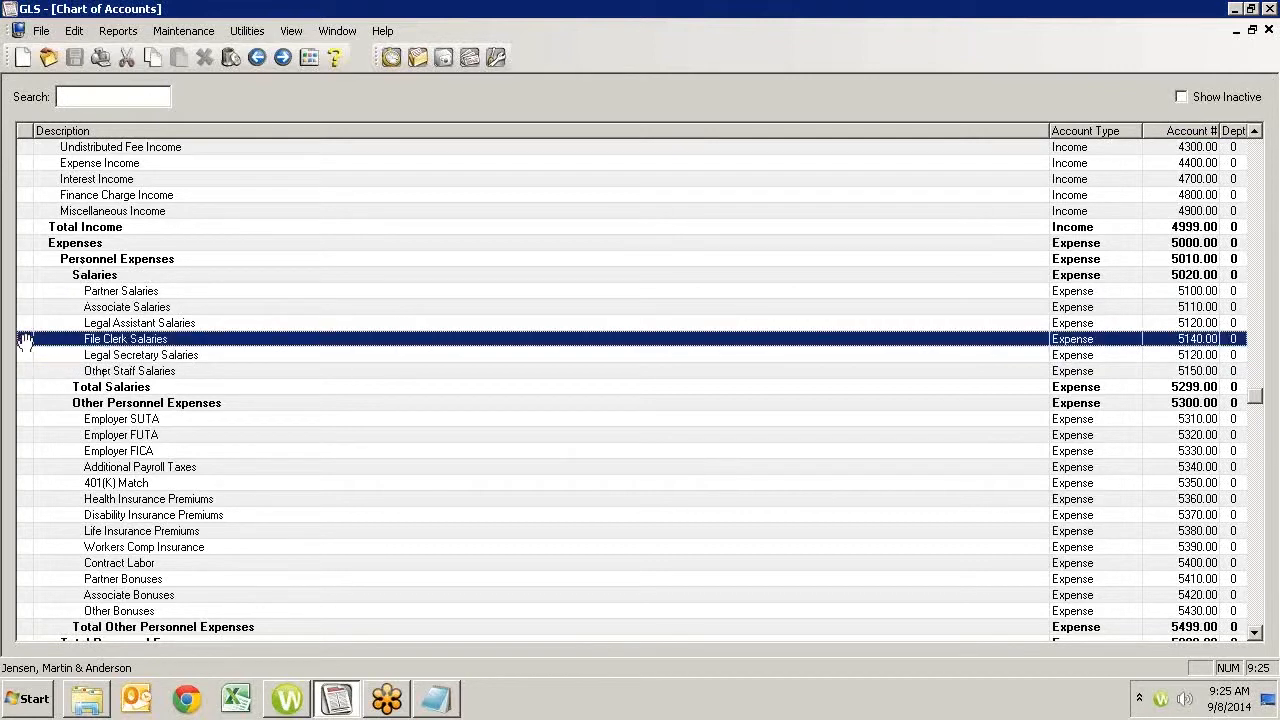
left_click_drag(26, 340, 28, 355)
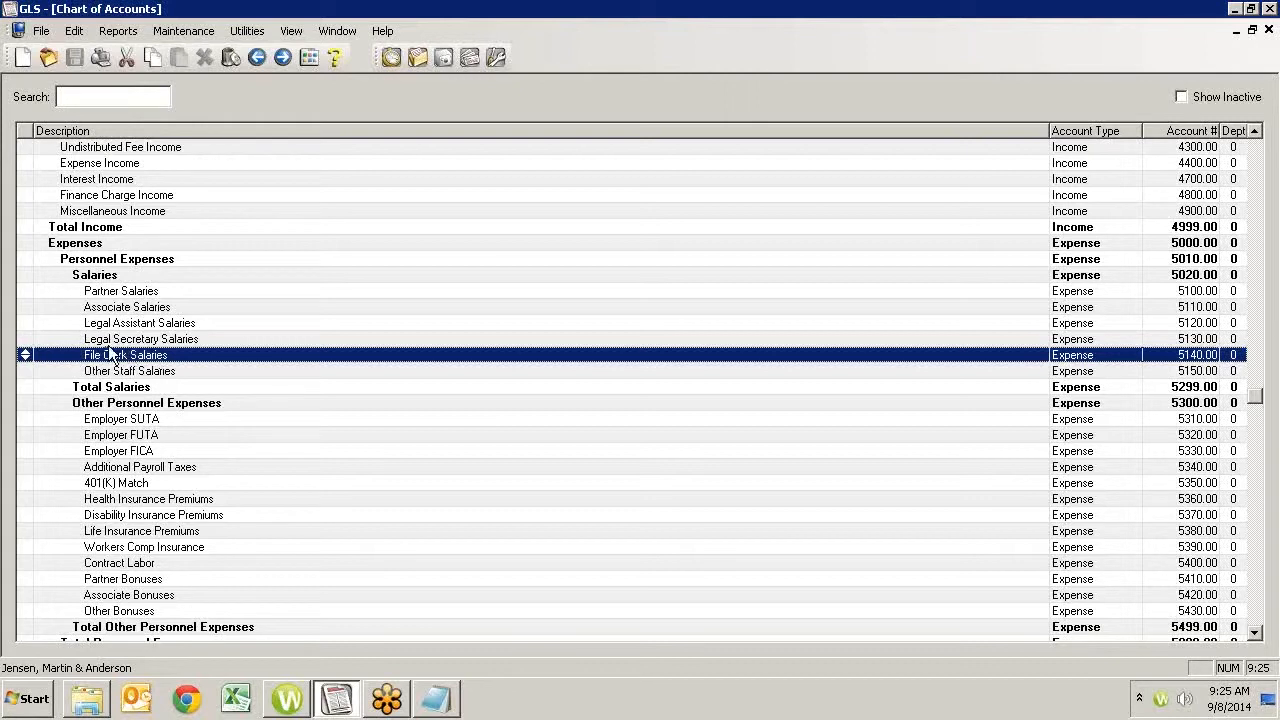
- Create a new account from the Salaries heading using the specific account number 5135
left_click(90, 280)
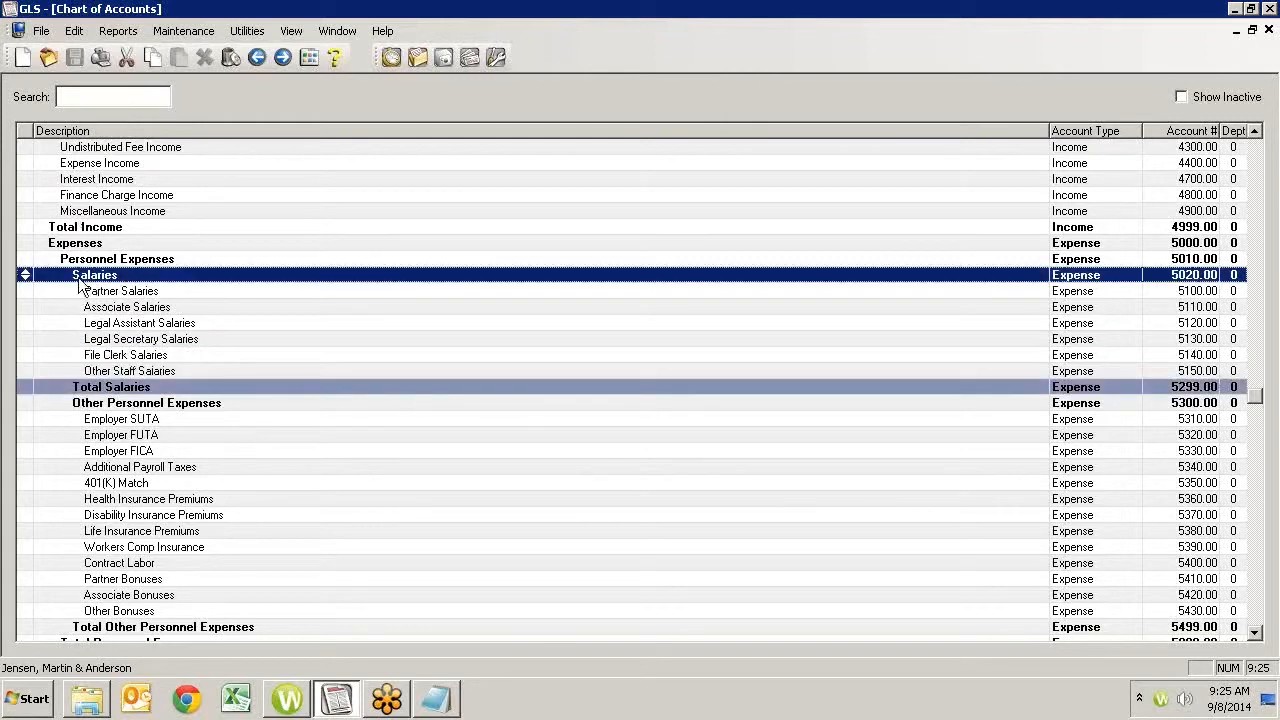
left_click(22, 57)
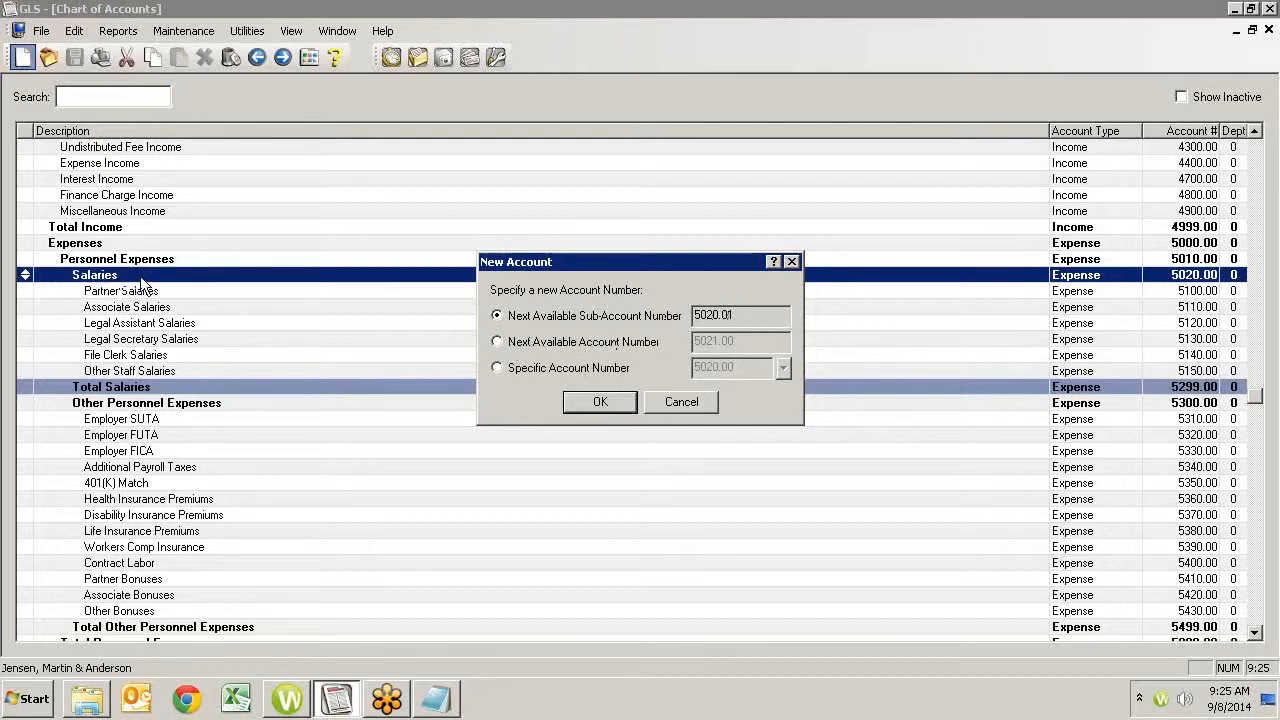
left_click(496, 369)
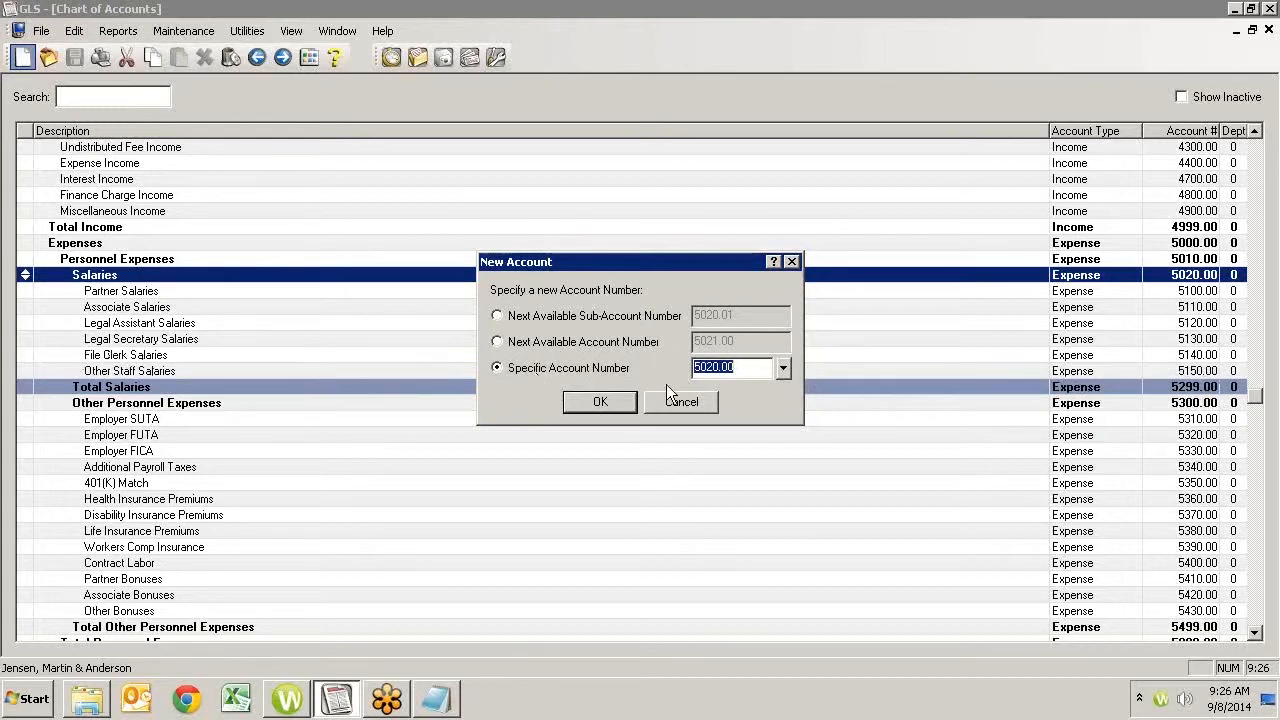
type("5135")
left_click(600, 401)
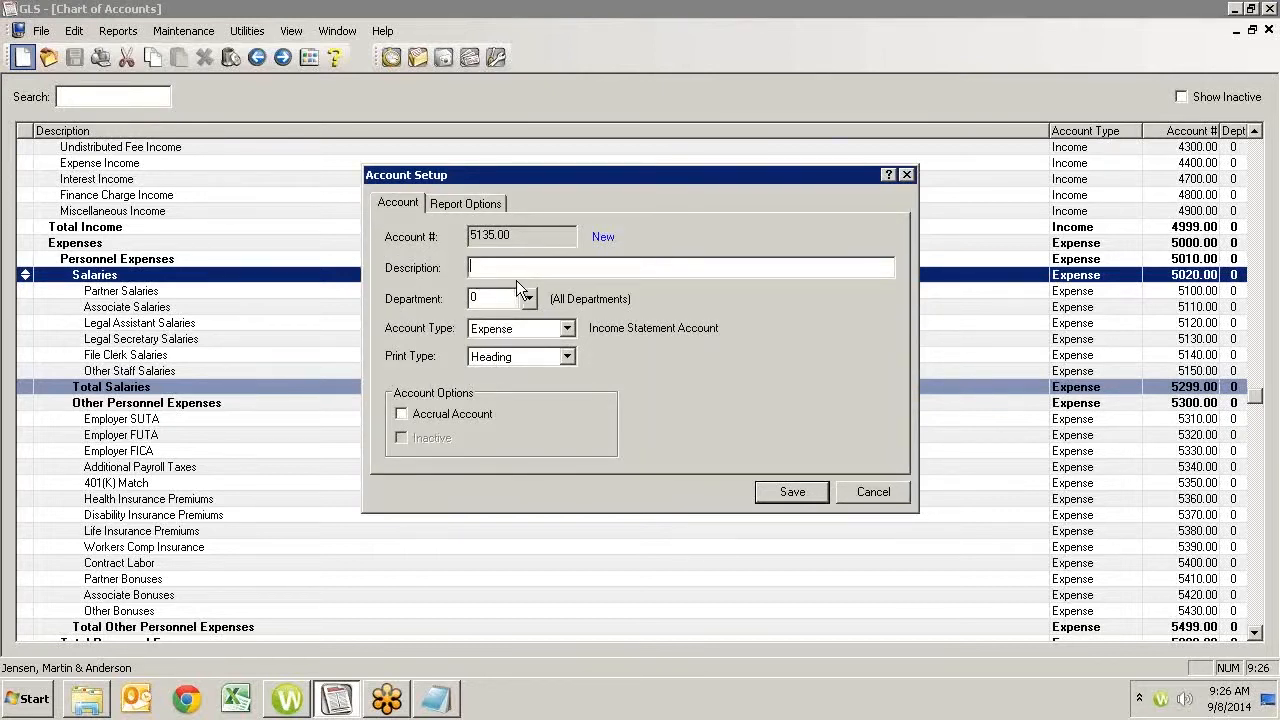
- Enter the description Custodial Salaries for the new account and set its print type to Detail
type("S")
type("alaries")
left_click(566, 358)
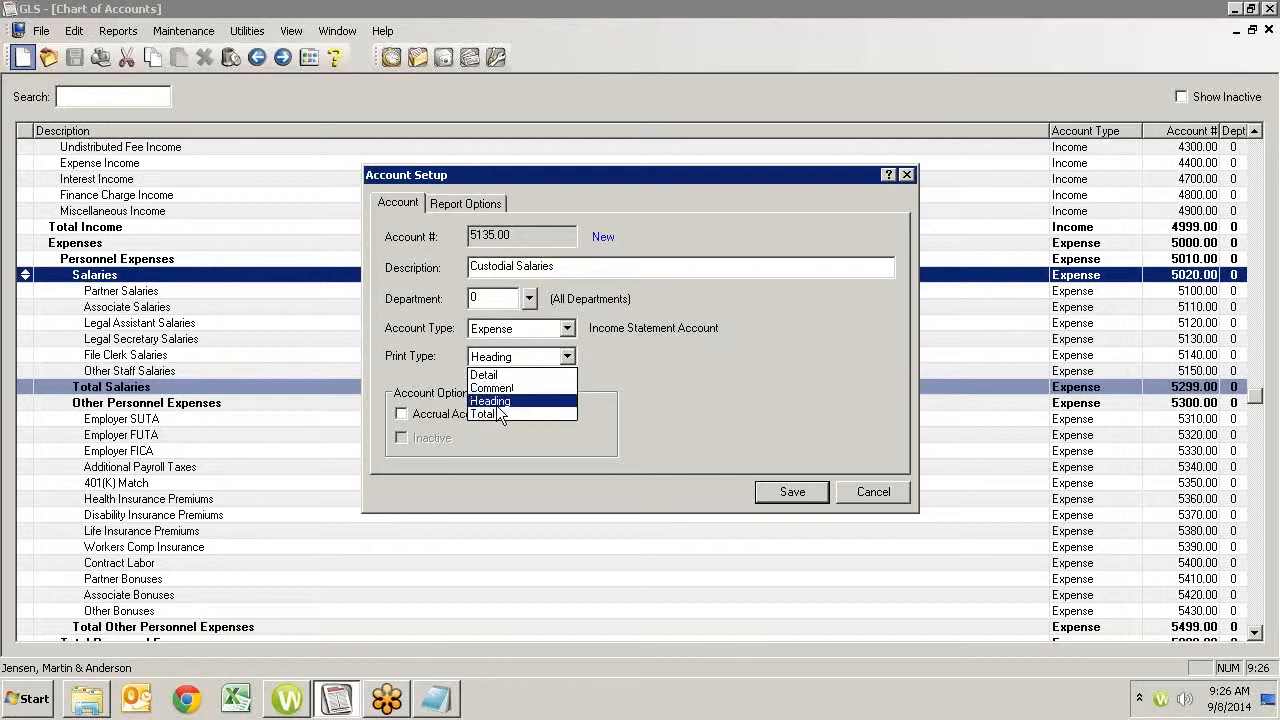
left_click(488, 375)
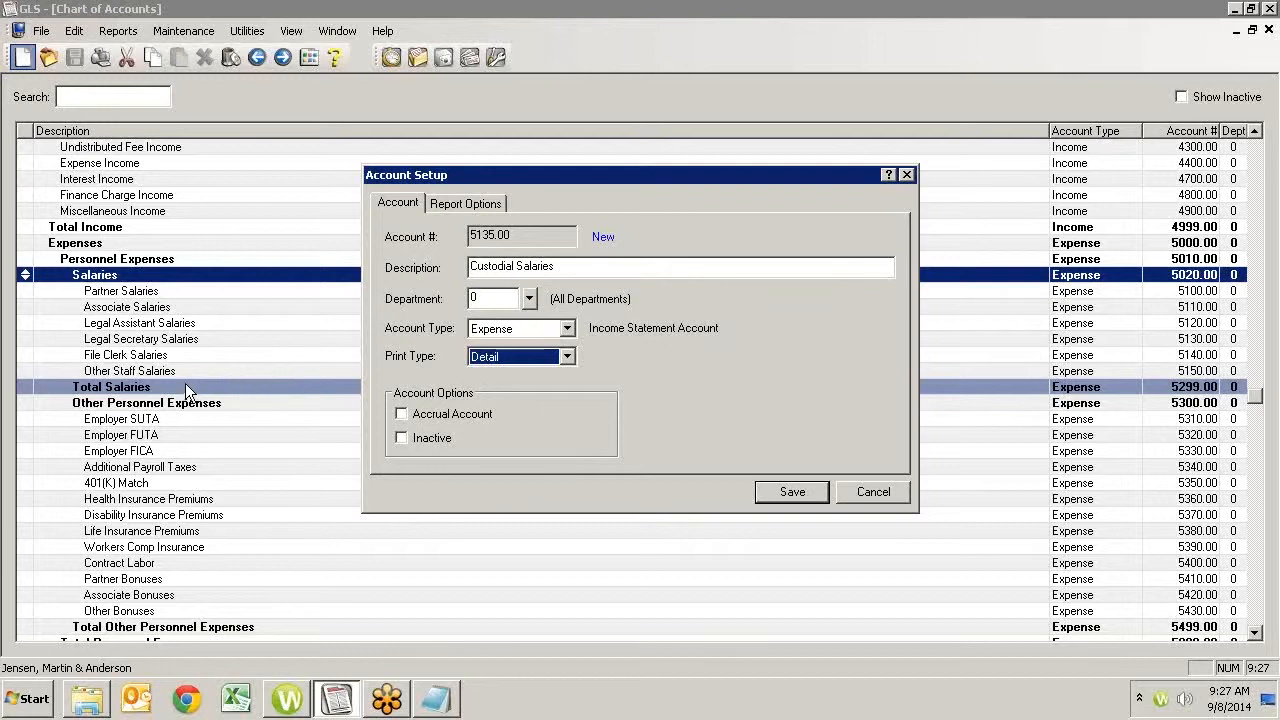
left_click(400, 440)
- Review the report options and save the Custodial Salaries account, and place it directly below File Clerk Salaries in the chart
left_click(445, 207)
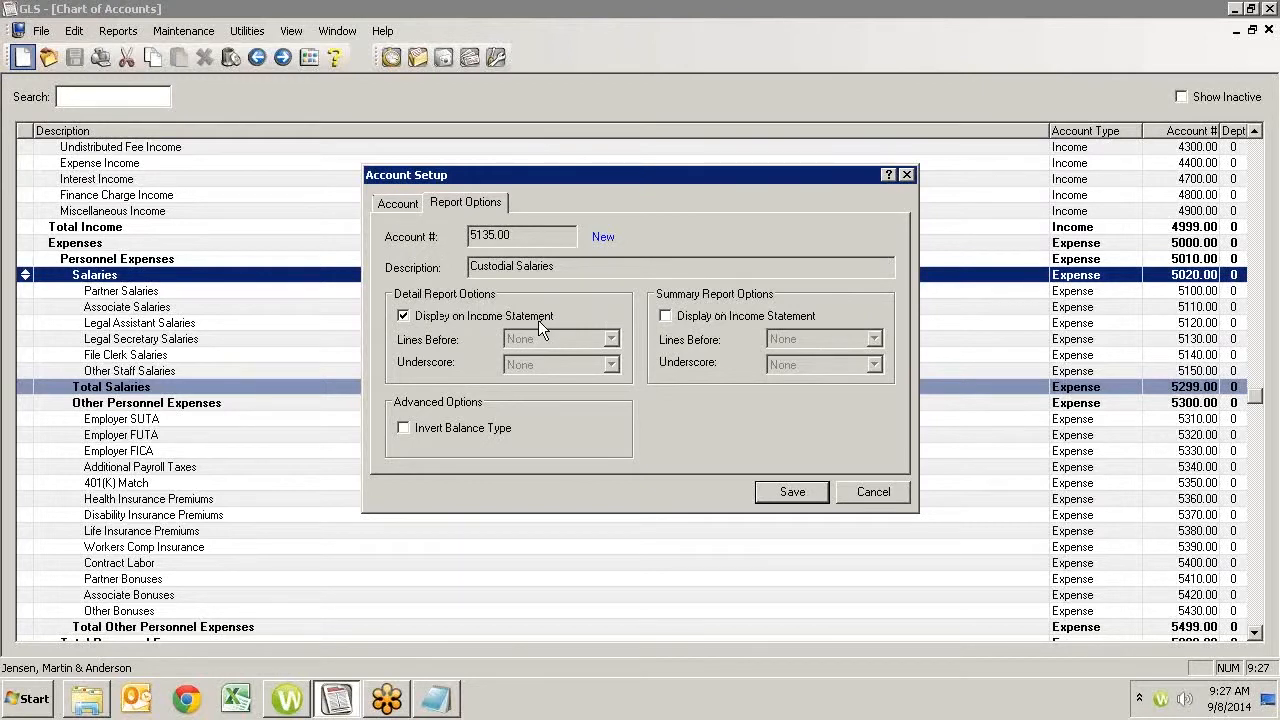
left_click(665, 316)
left_click(788, 493)
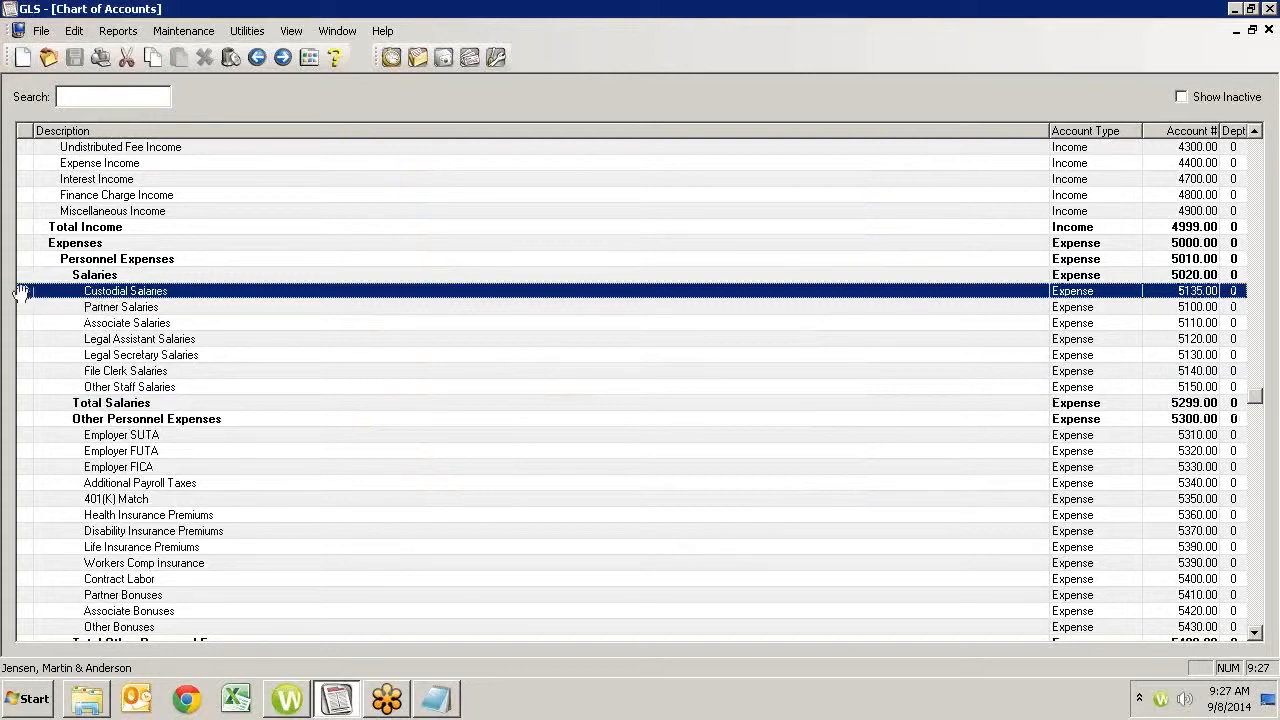
left_click_drag(22, 291, 28, 360)
left_click_drag(25, 355, 25, 368)
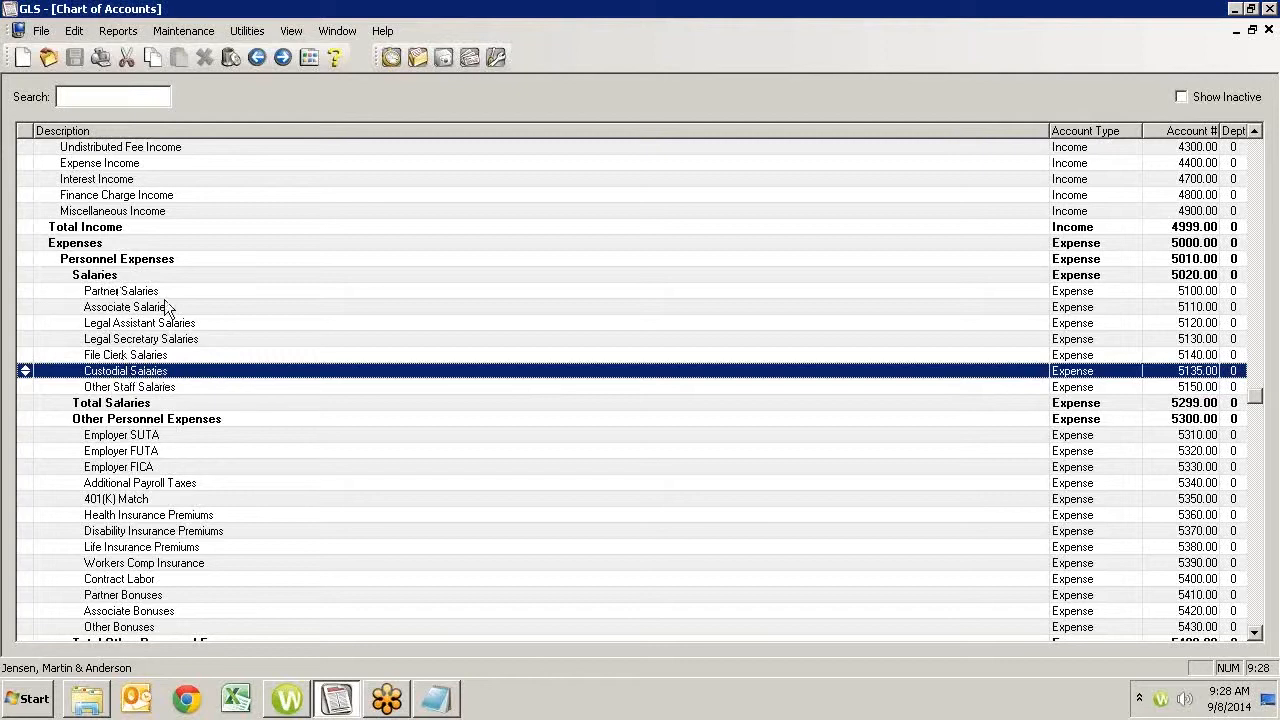
- Open the account information for Custodial Salaries and compare its monthly balances for 2013 against 2014
right_click(148, 372)
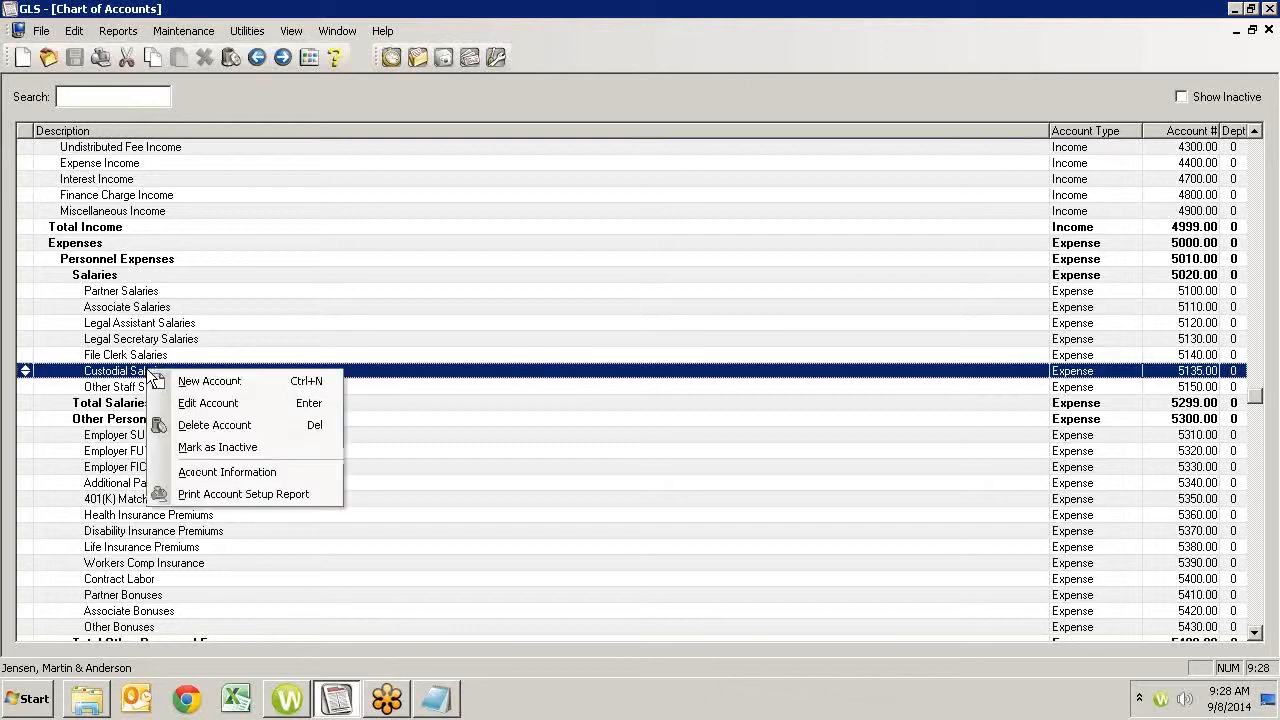
left_click(216, 471)
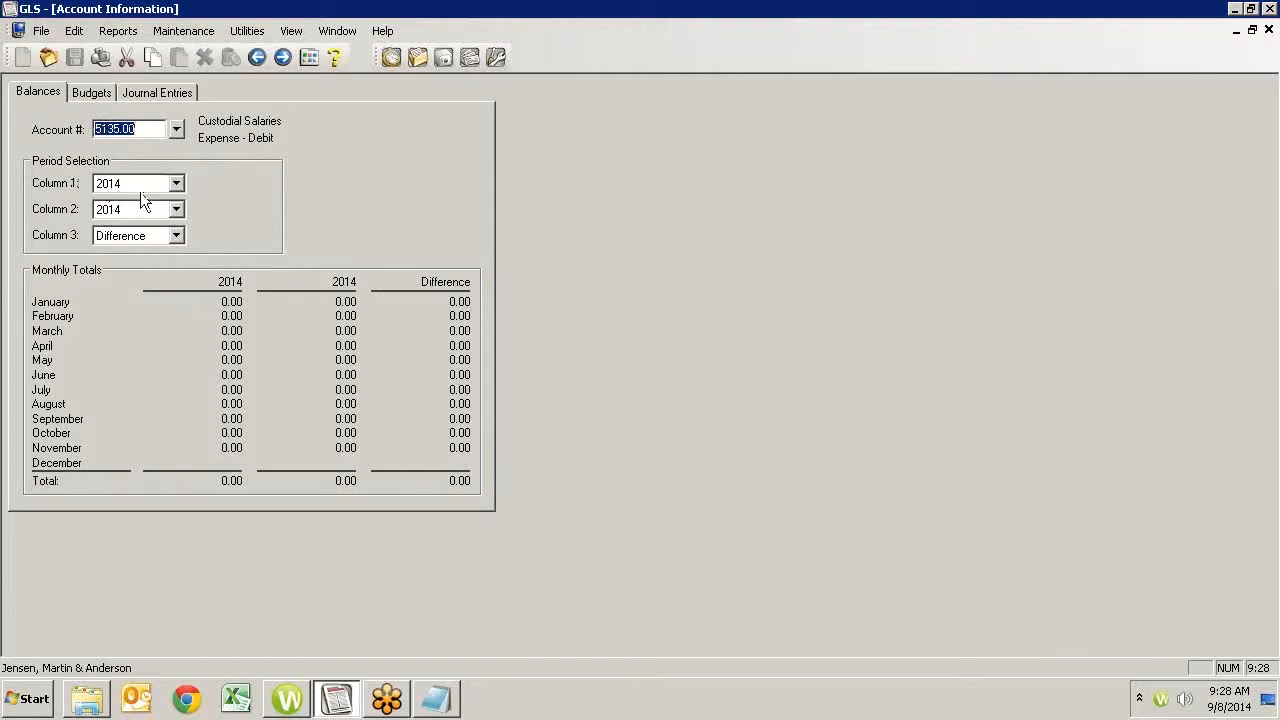
left_click(176, 184)
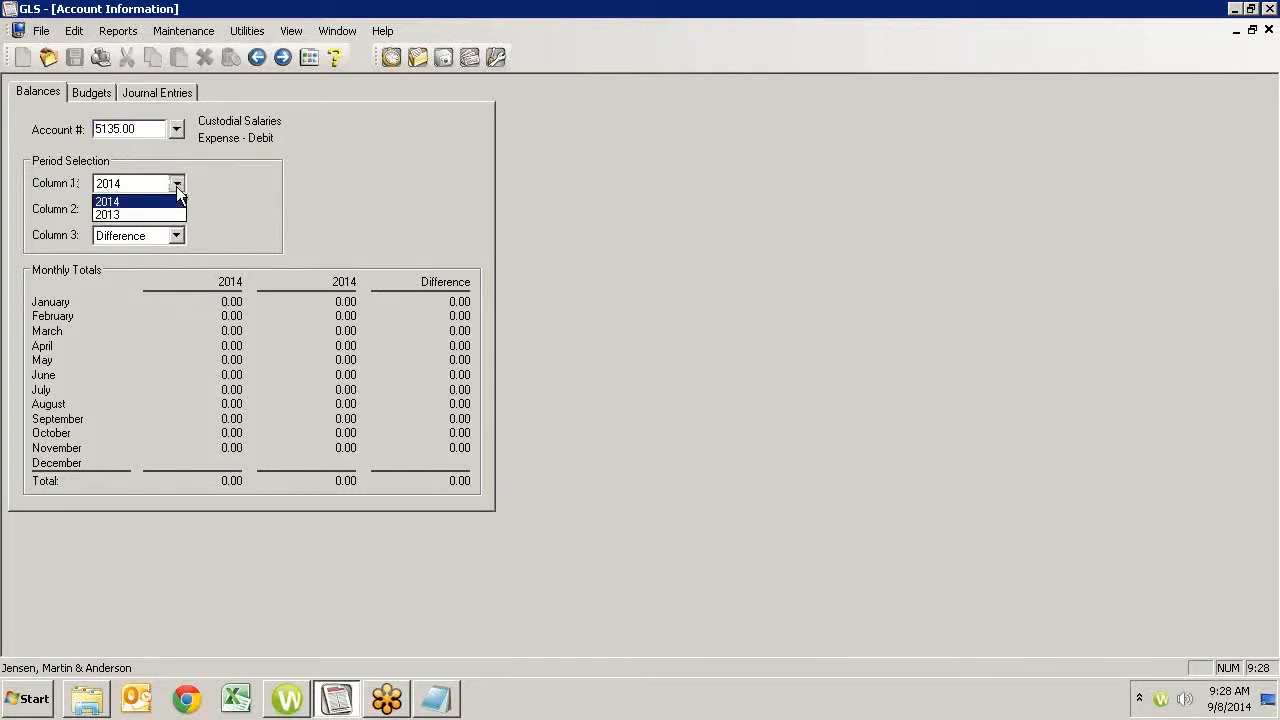
left_click(112, 215)
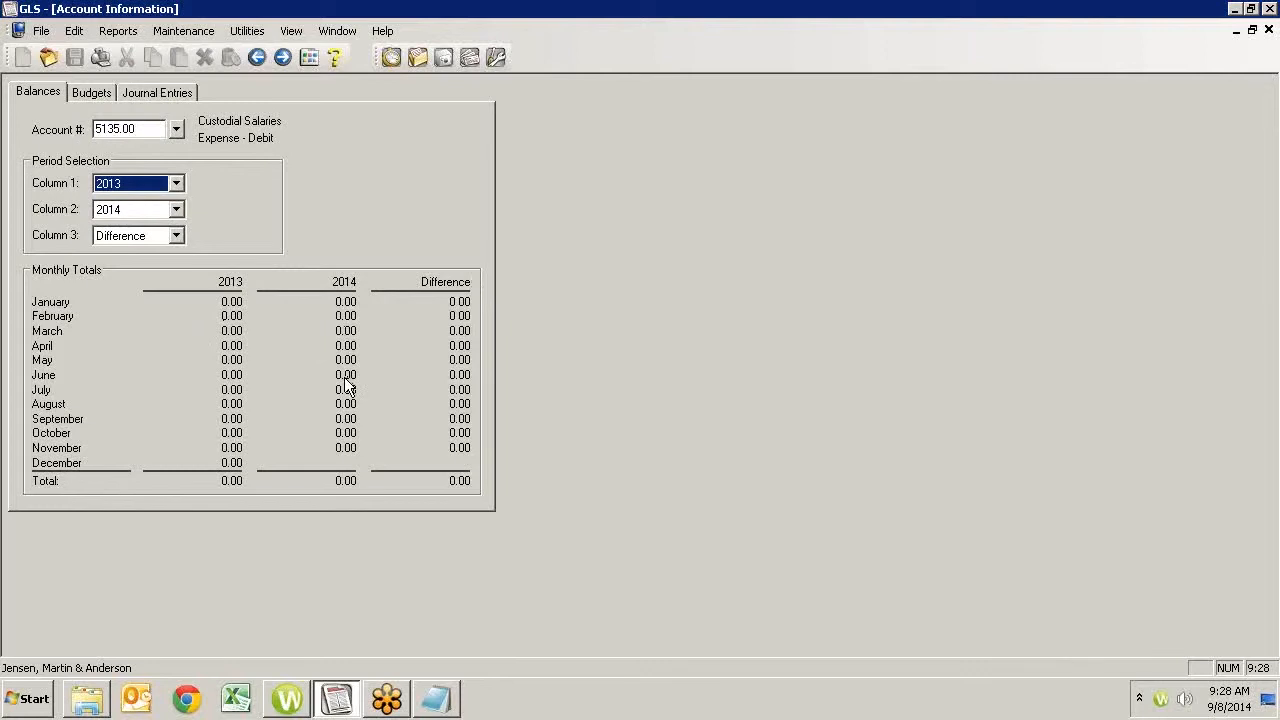
- View the Custodial Salaries budget information with the first column on 2013 and on 2014, and try to set budgets
left_click(91, 97)
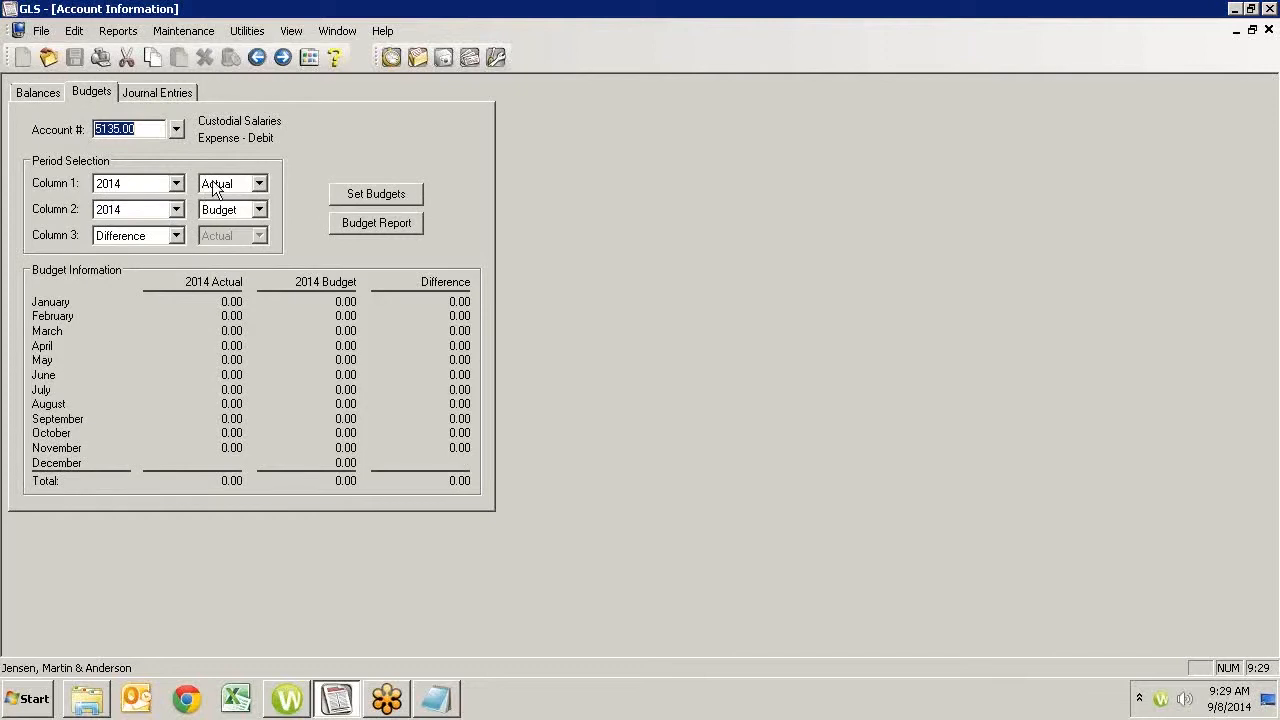
left_click(181, 185)
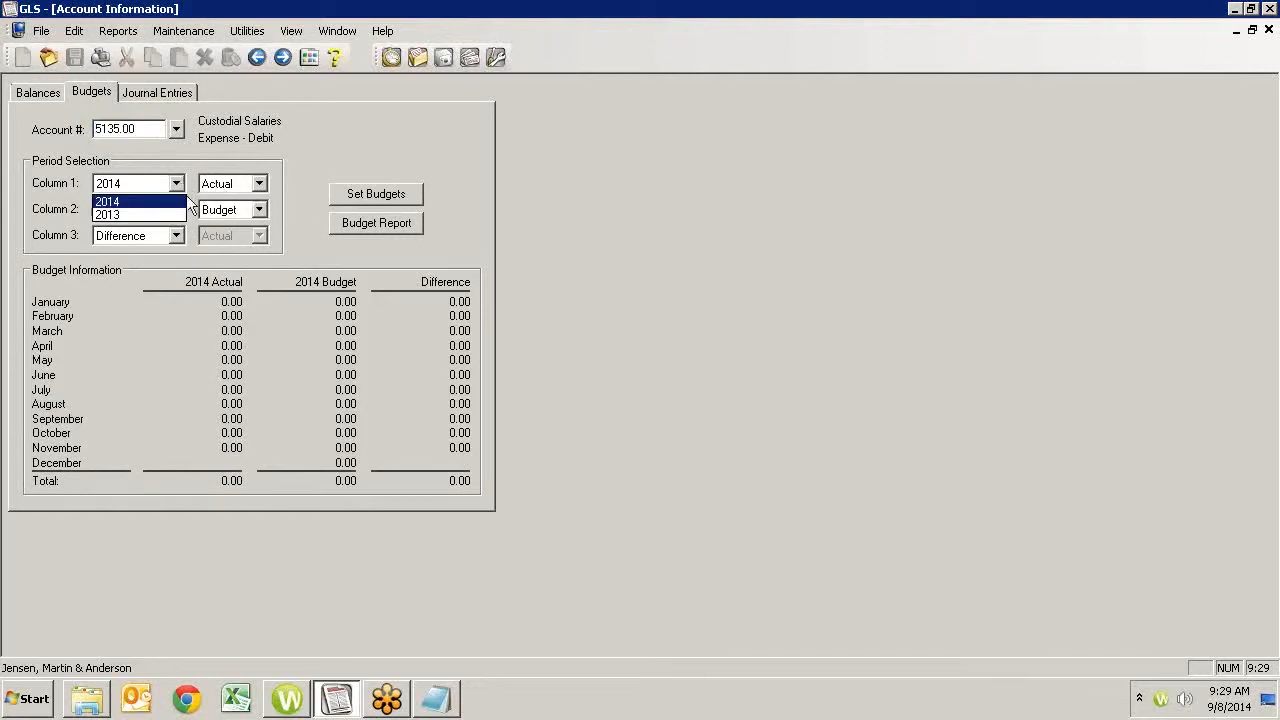
left_click(123, 214)
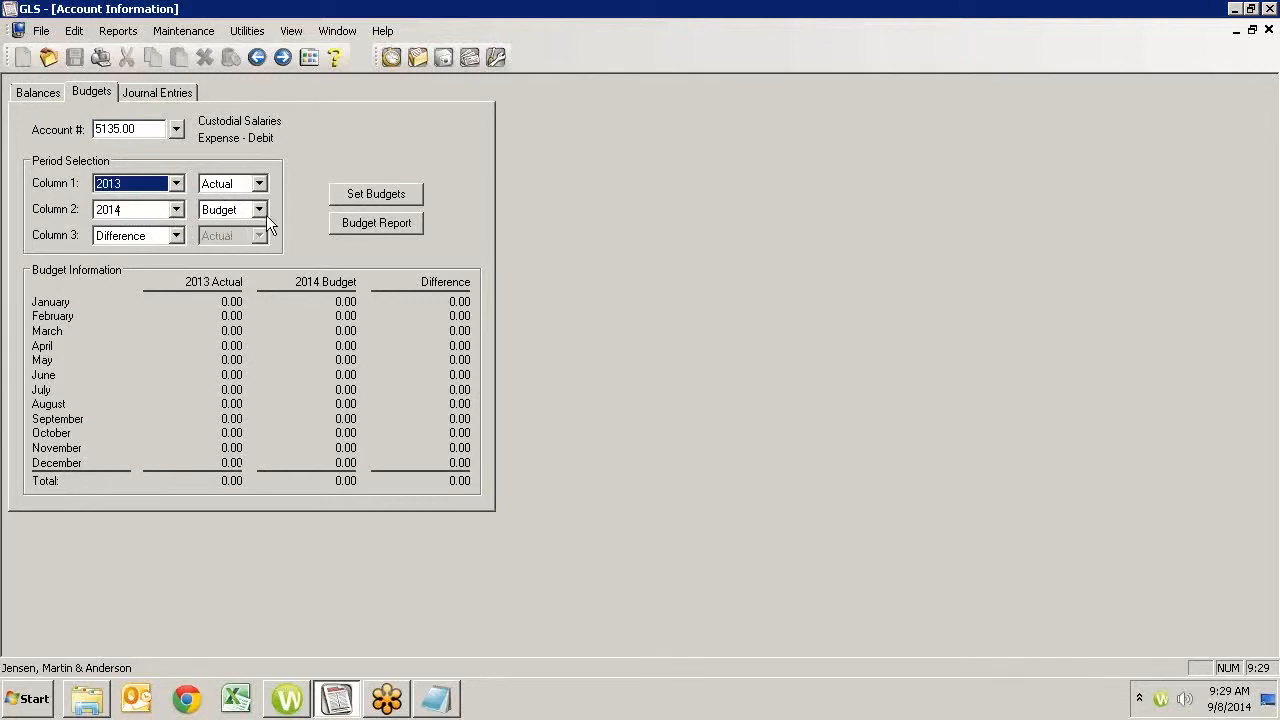
left_click(177, 185)
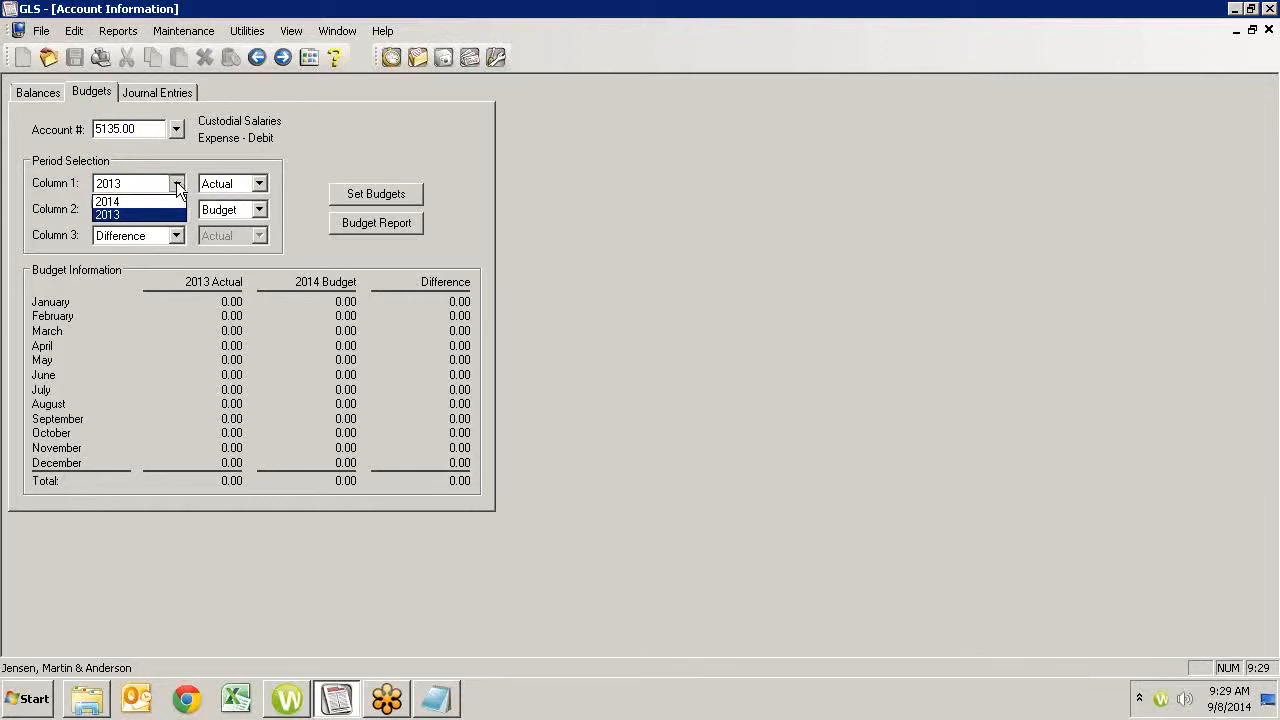
left_click(124, 201)
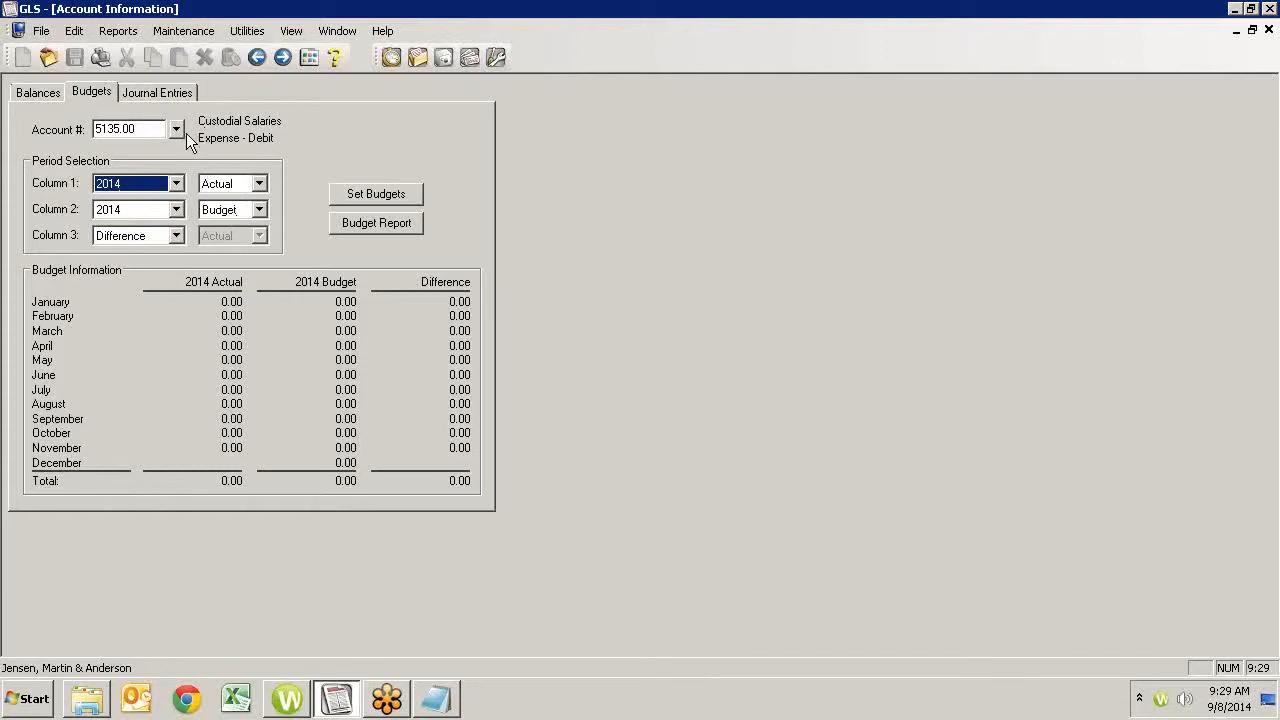
left_click(359, 195)
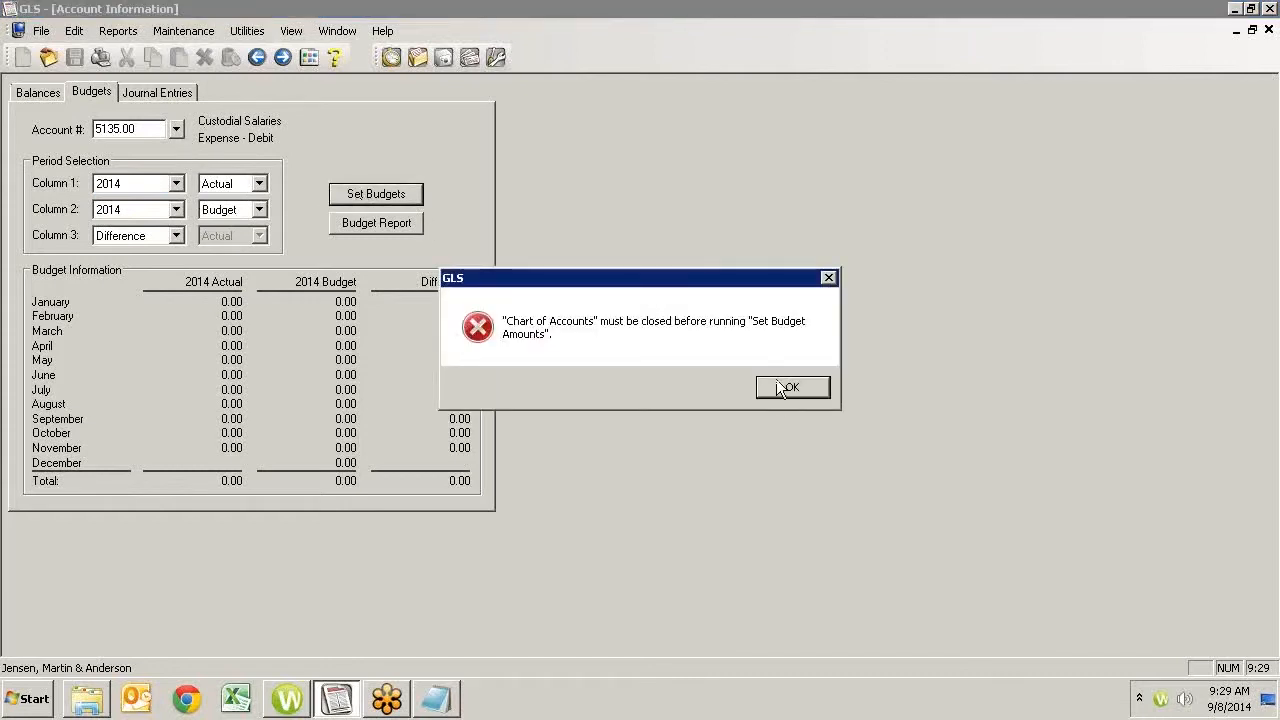
left_click(775, 388)
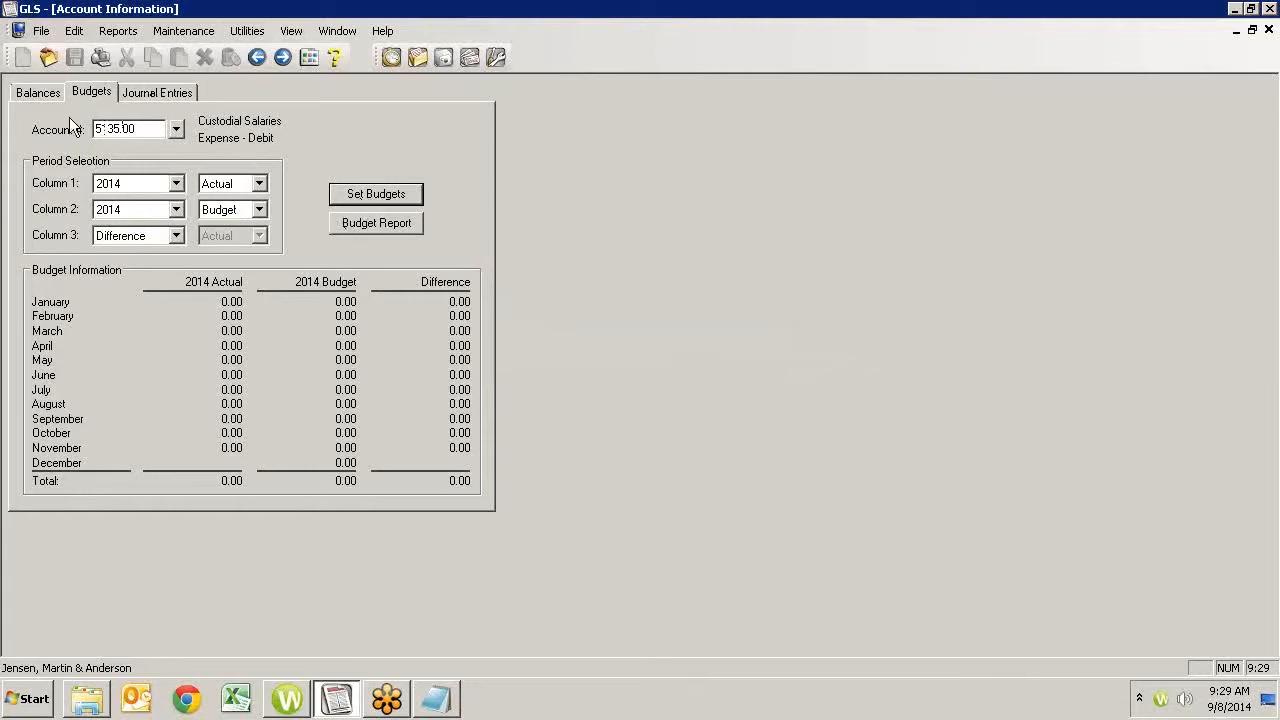
- Examine the Custodial Salaries journal entries and the available date periods, keeping Current Month, and close the account information
left_click(153, 93)
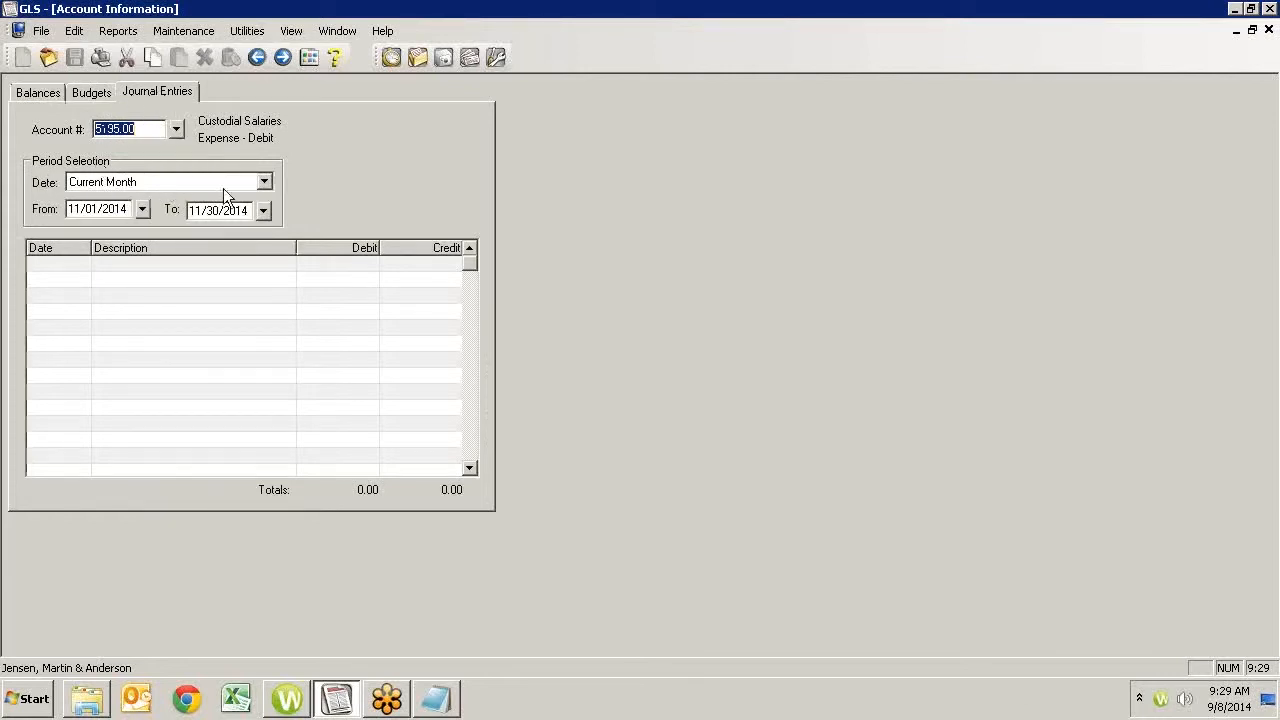
left_click(264, 183)
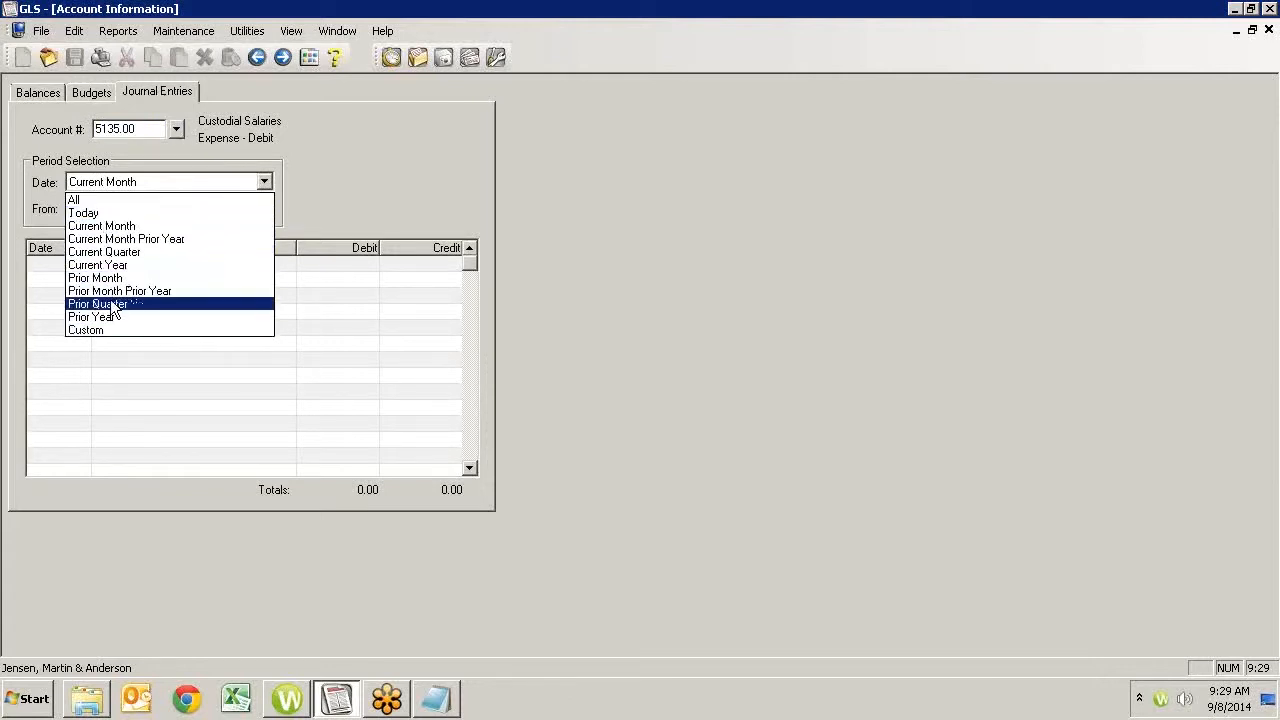
left_click(280, 333)
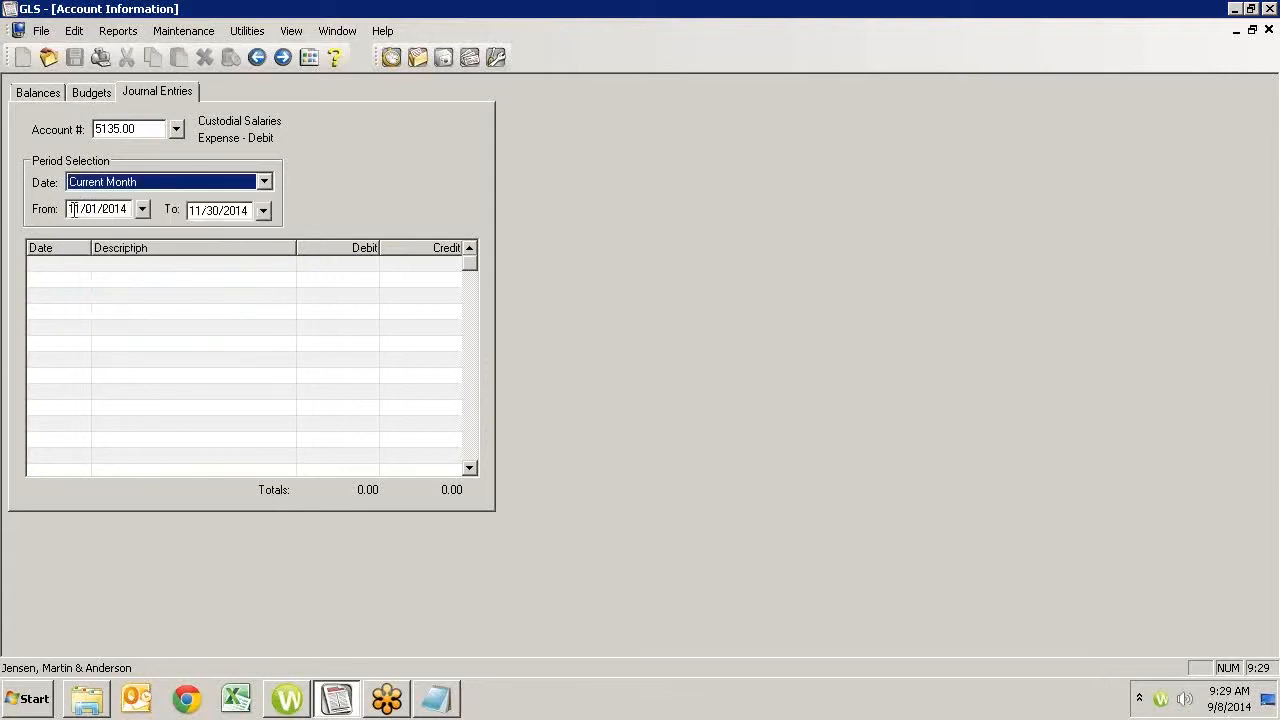
left_click(75, 297)
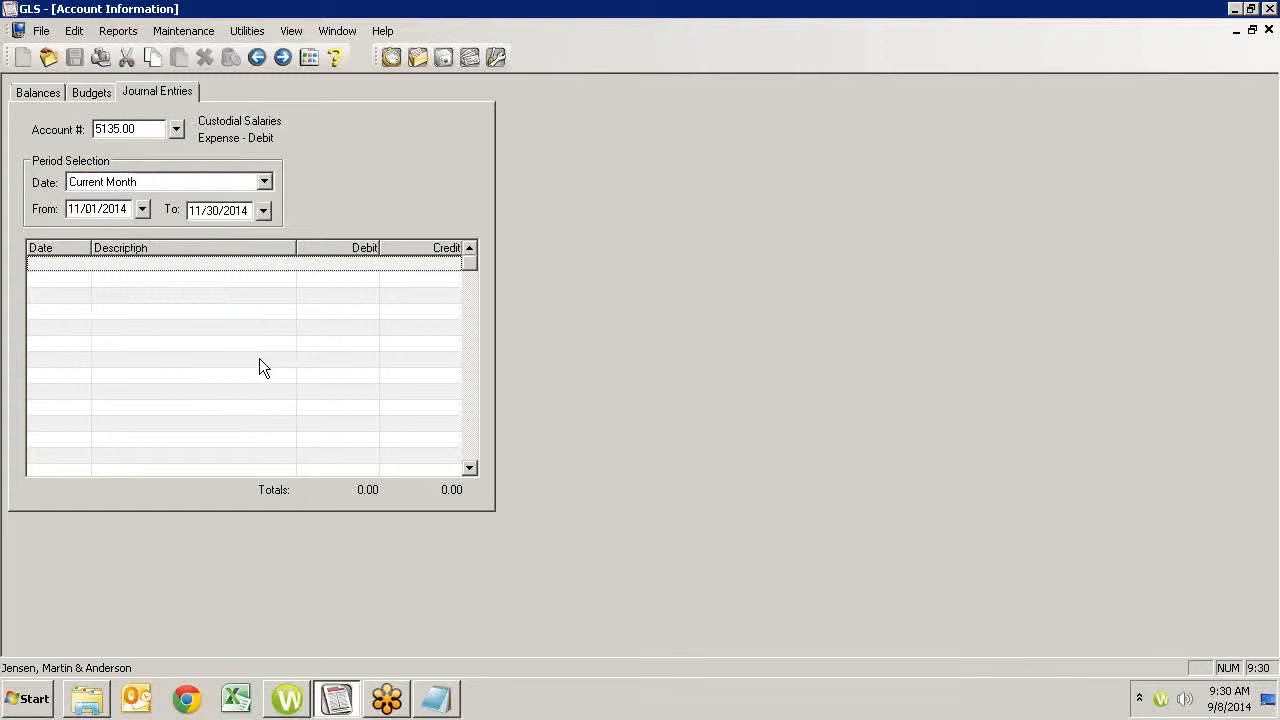
left_click(1268, 29)
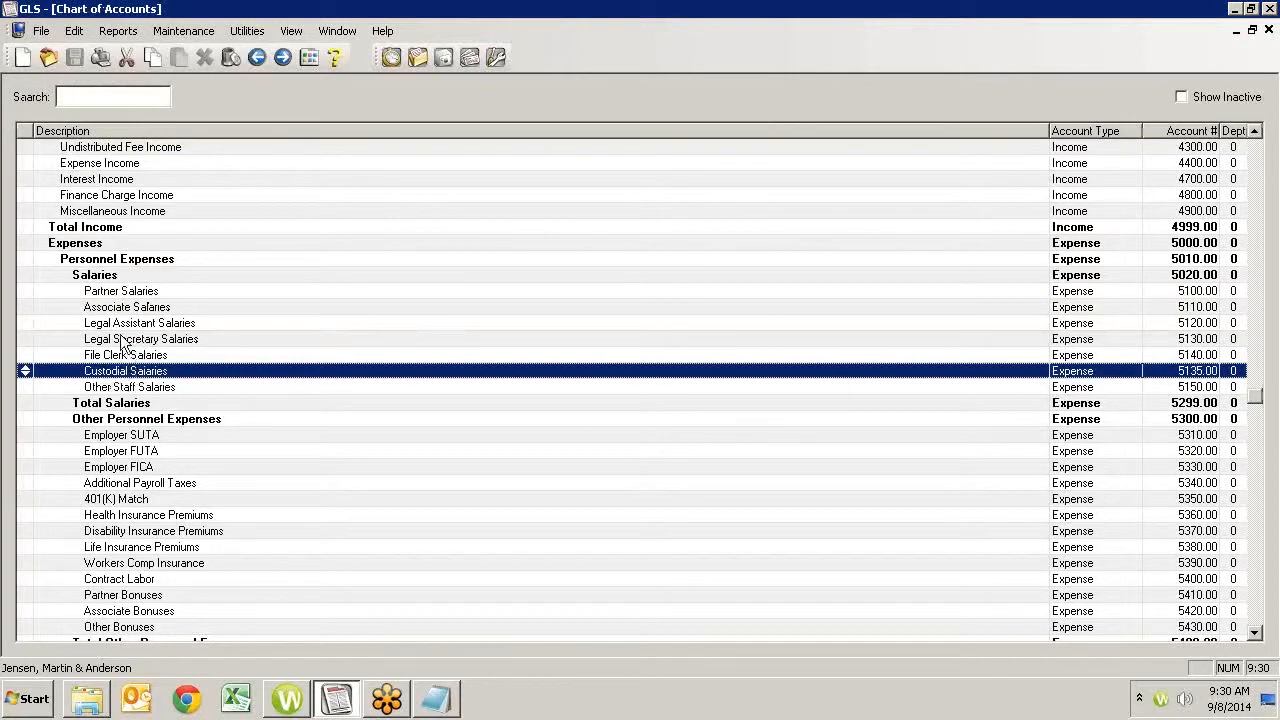
- Review the balances, budgets and journal entries of the Associate Salaries account, and close its account information
right_click(116, 313)
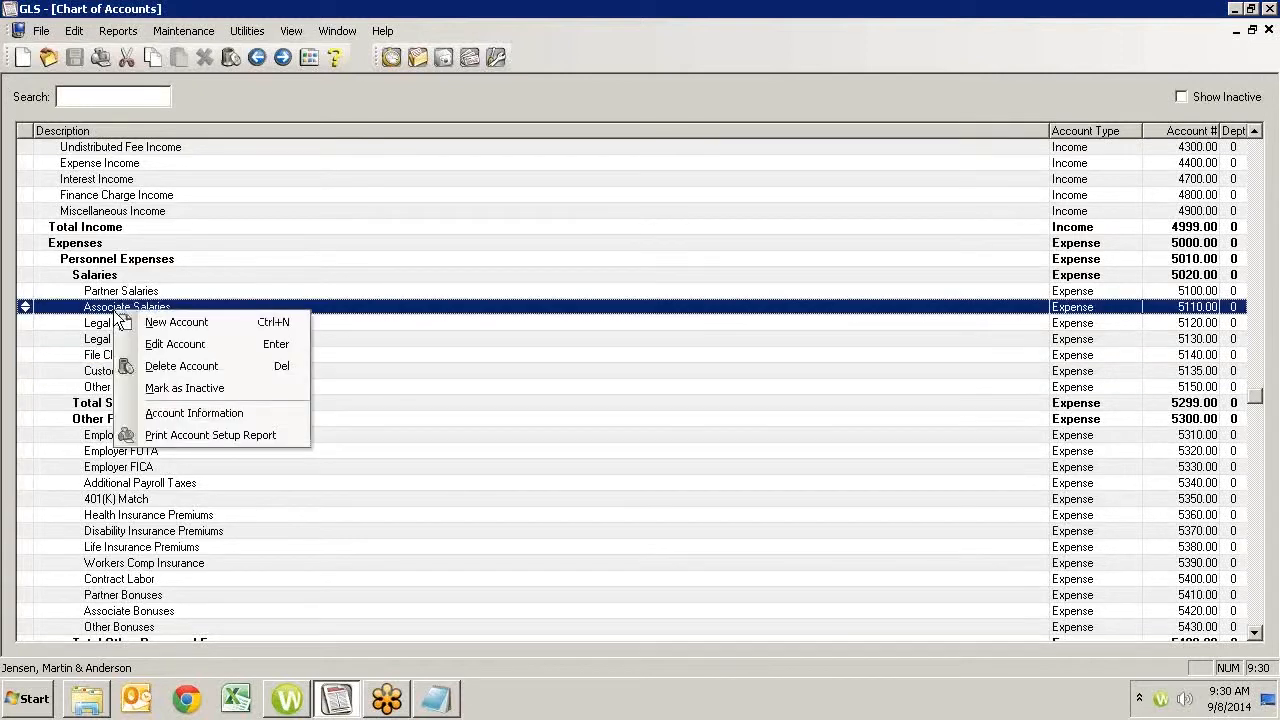
left_click(163, 413)
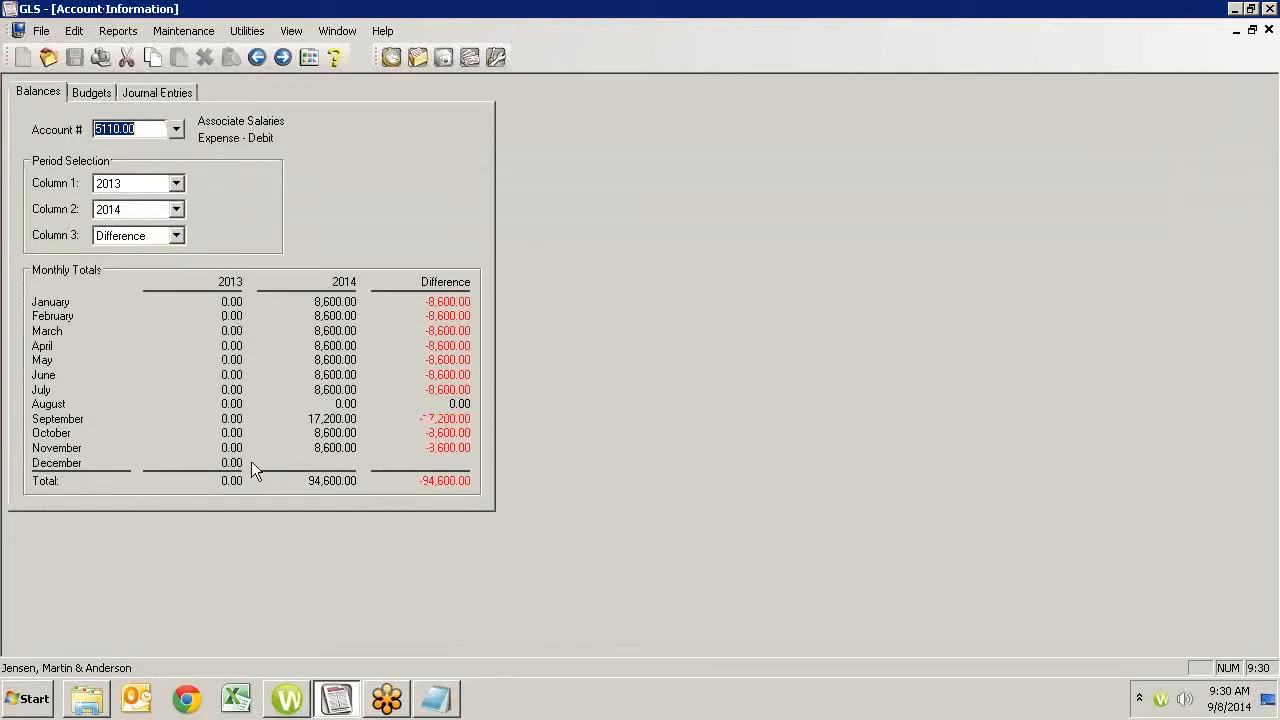
left_click(101, 95)
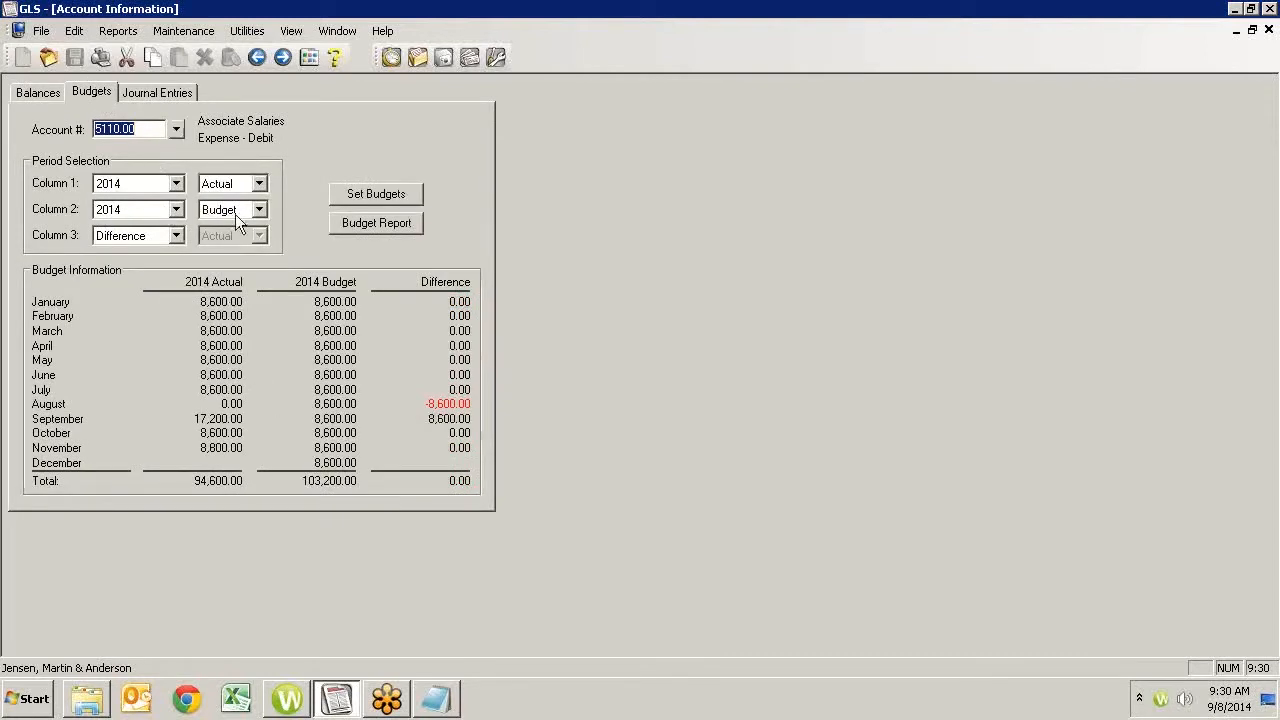
left_click(166, 92)
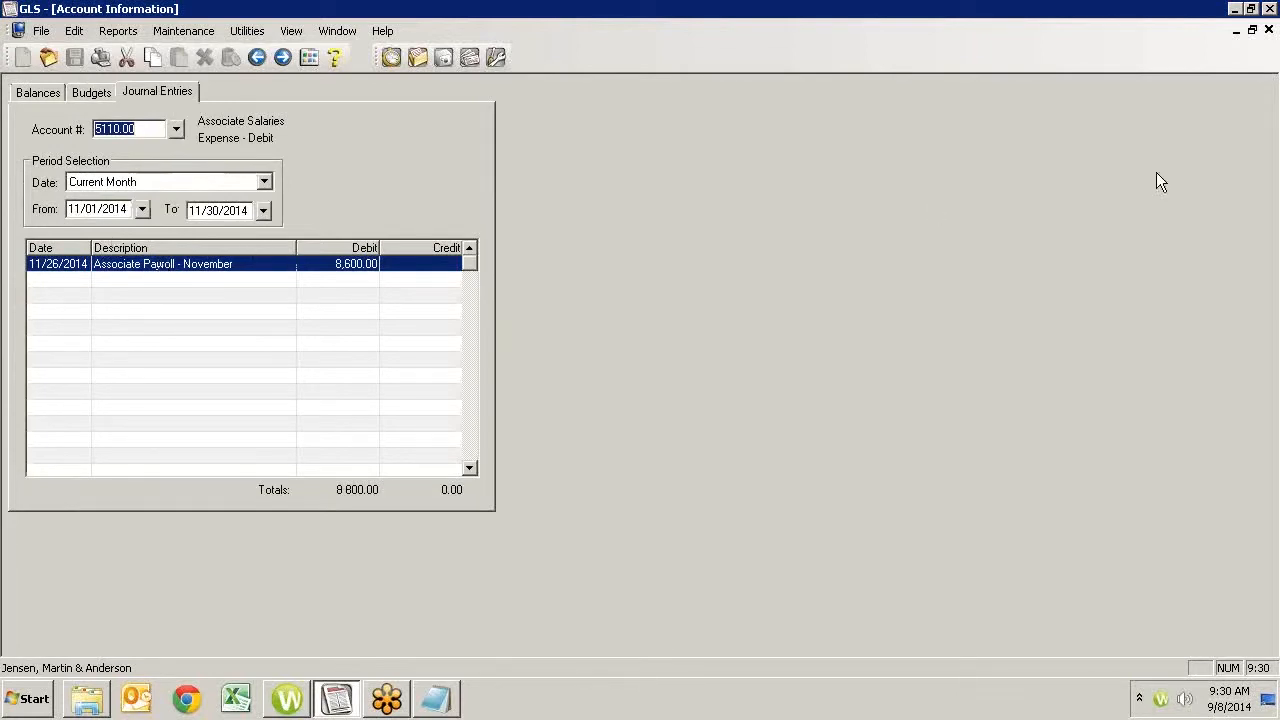
left_click(1268, 30)
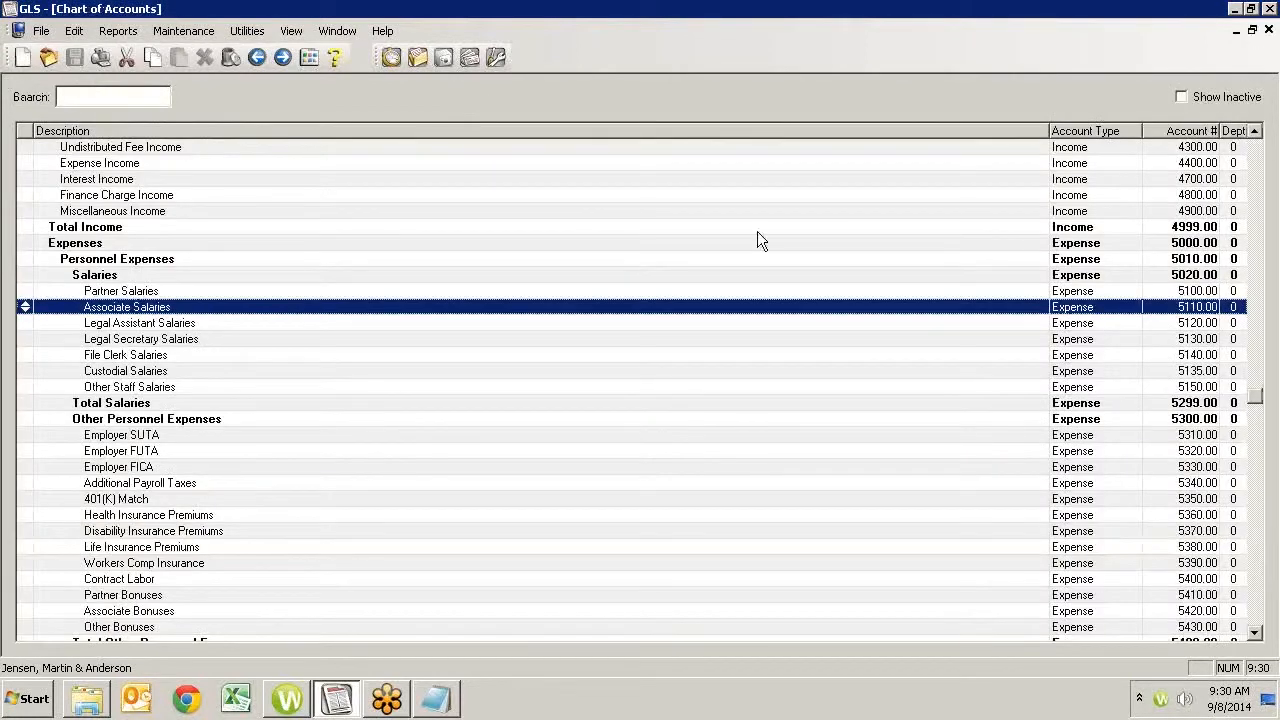
- Leave the chart of accounts and bring up the Custodial Salaries budget information in Account Information
left_click(1268, 30)
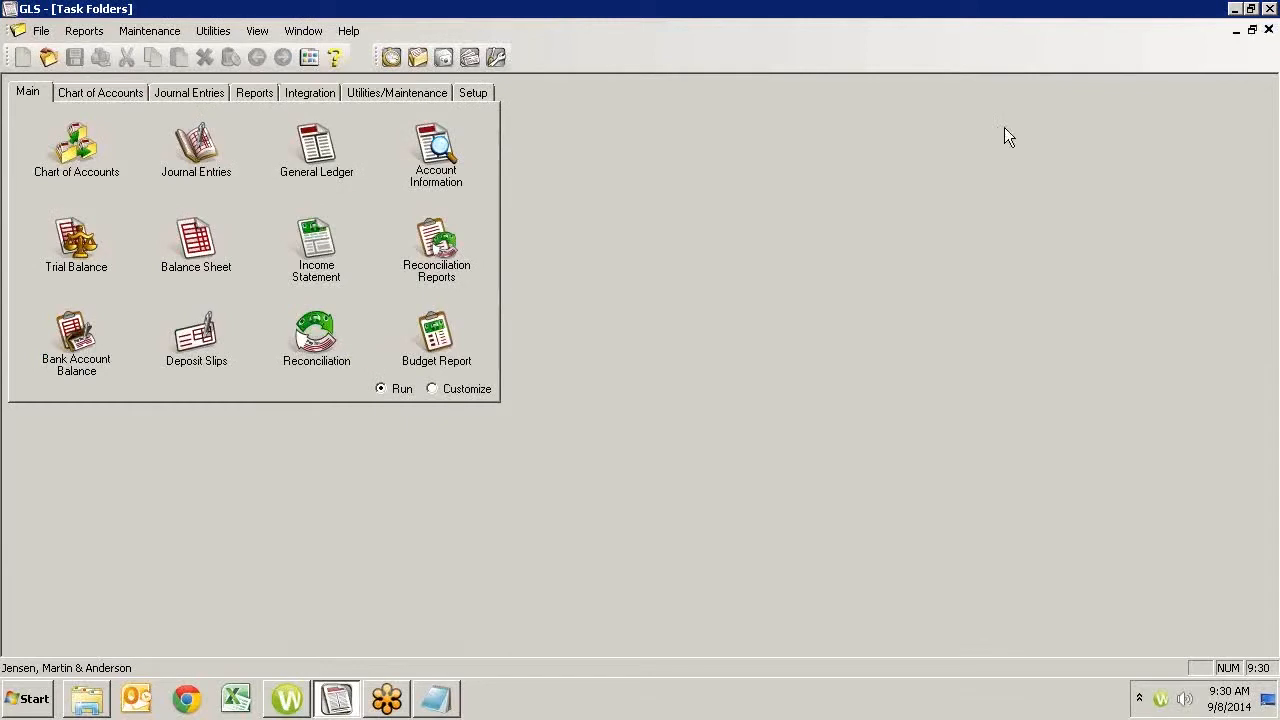
left_click(96, 90)
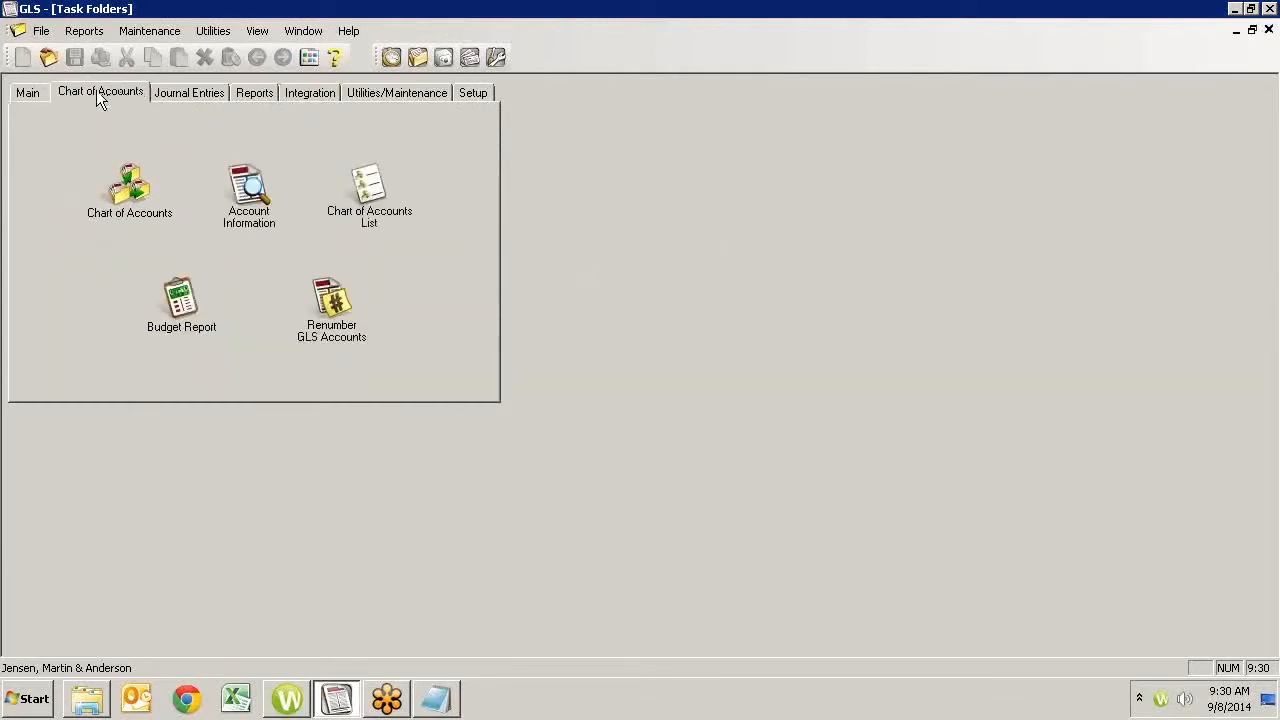
left_click(250, 195)
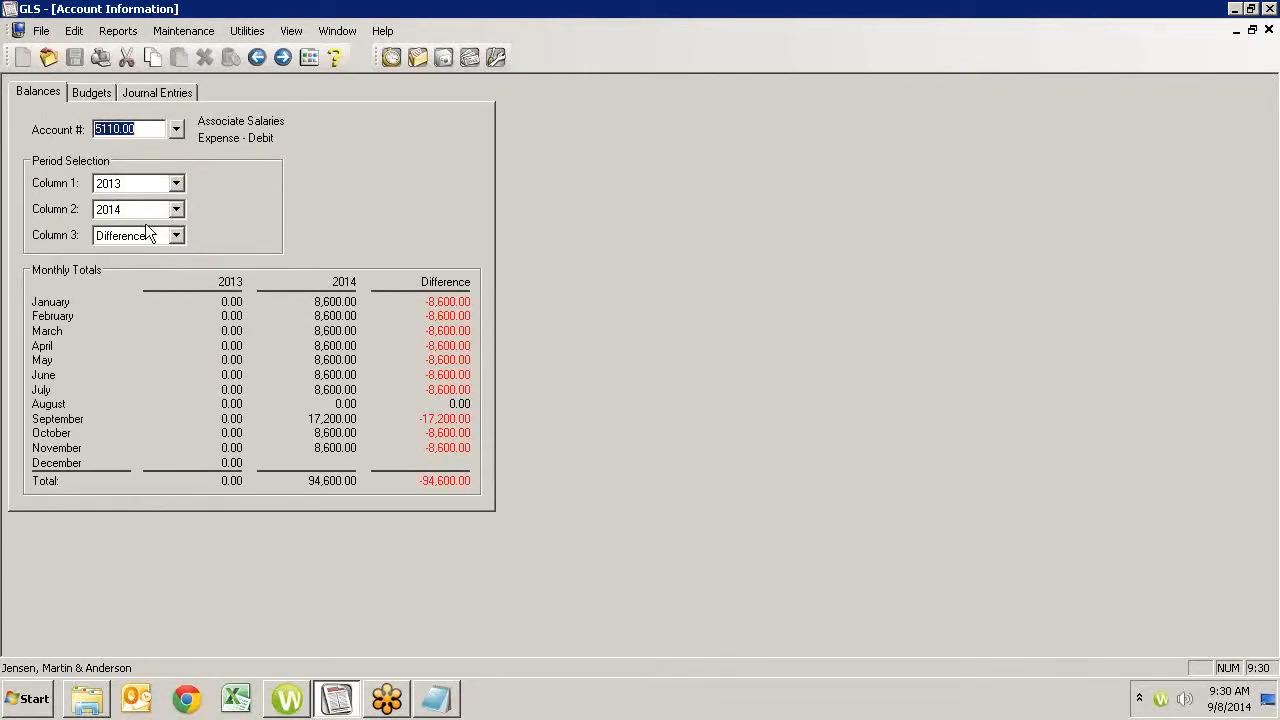
left_click(92, 92)
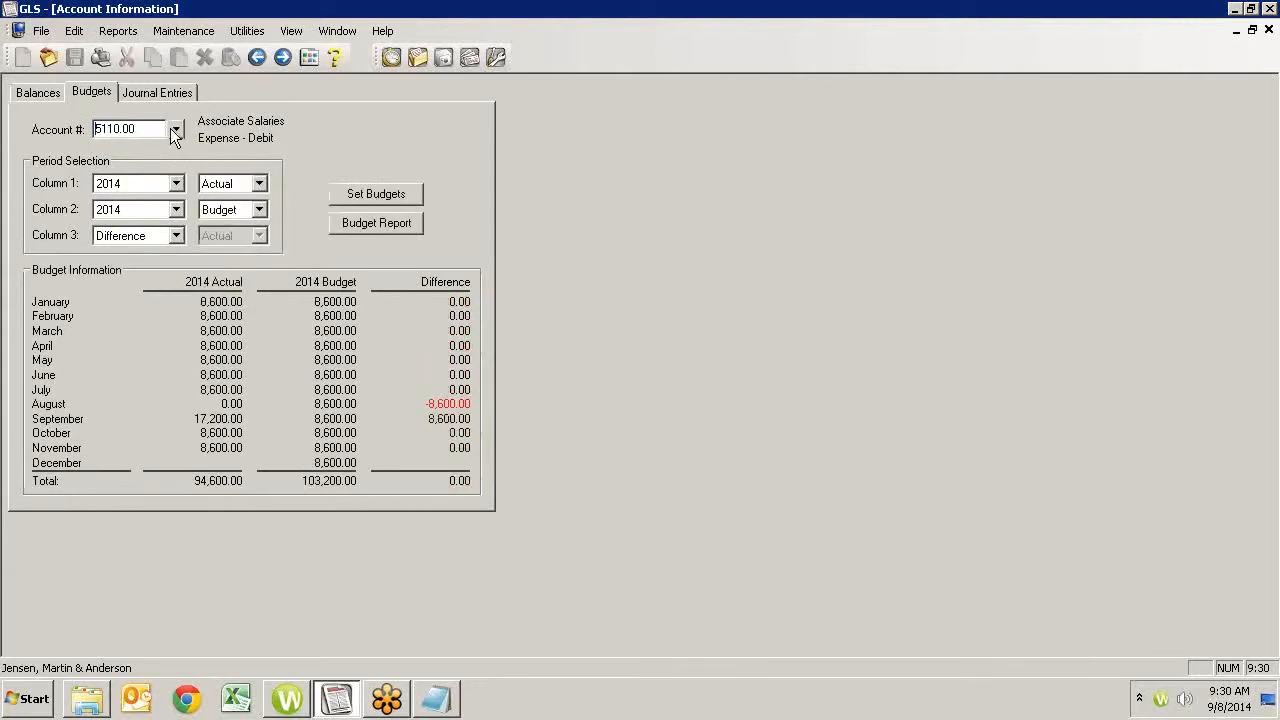
left_click(175, 130)
double_click(116, 434)
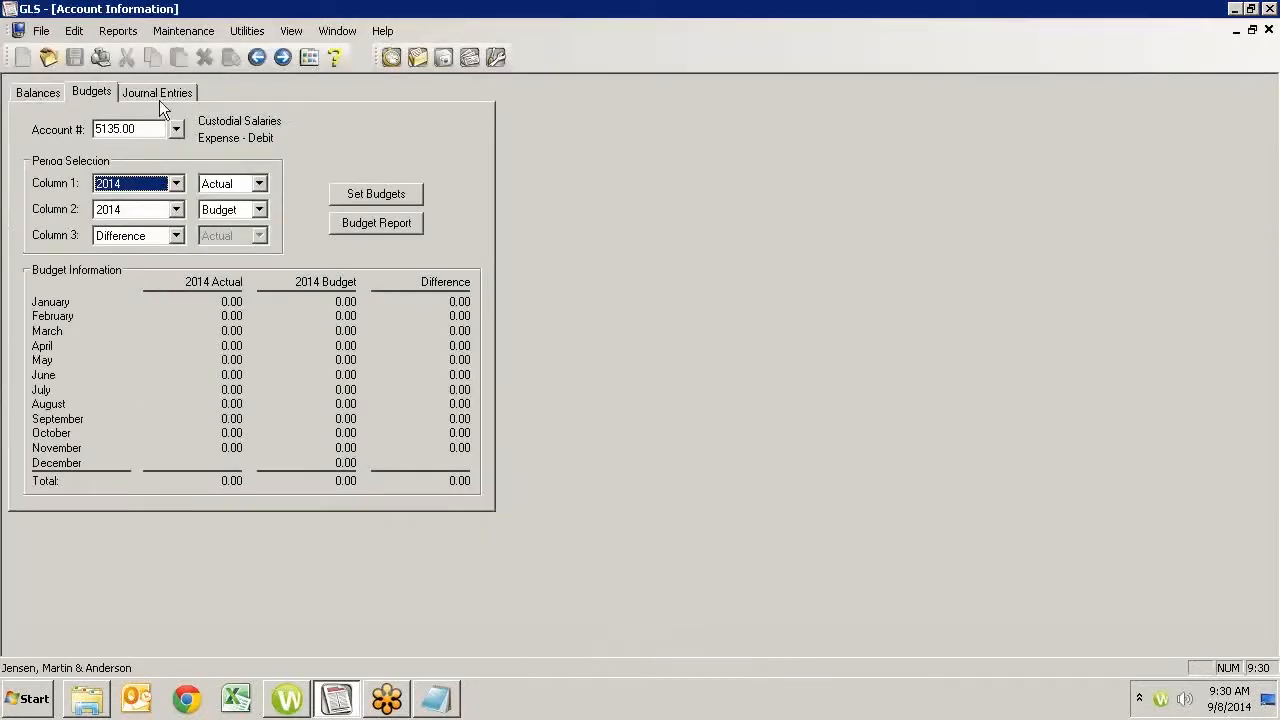
- Set the Custodial Salaries budget for 2014 by allocating a monthly amount of 1,000 and save it
left_click(380, 195)
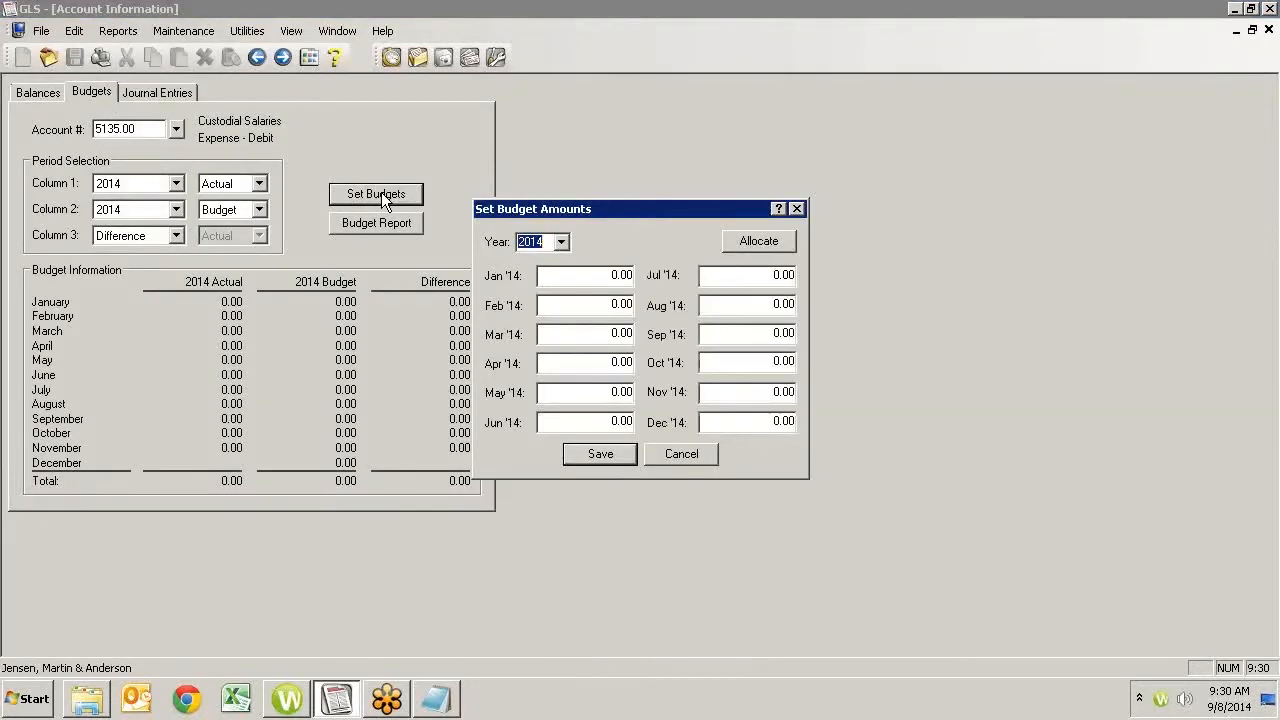
left_click(596, 277)
type("1,000")
left_click(752, 240)
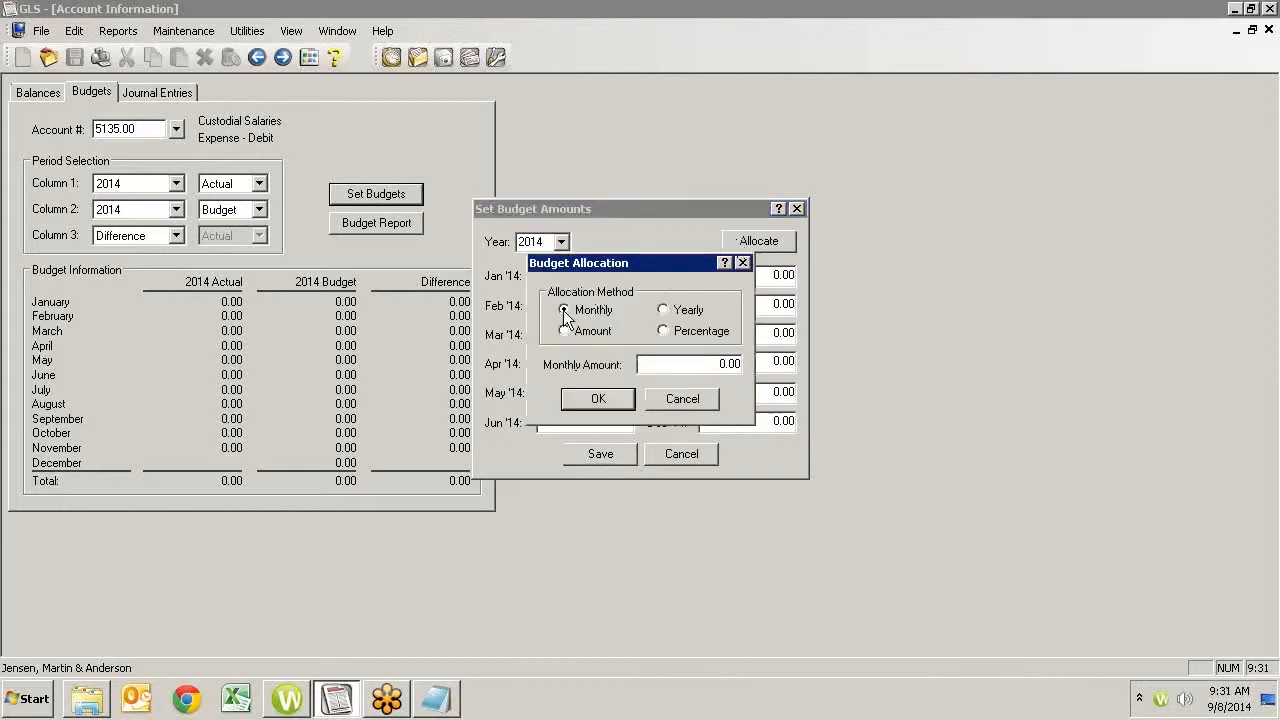
left_click_drag(681, 367, 750, 385)
type("1000")
left_click(597, 398)
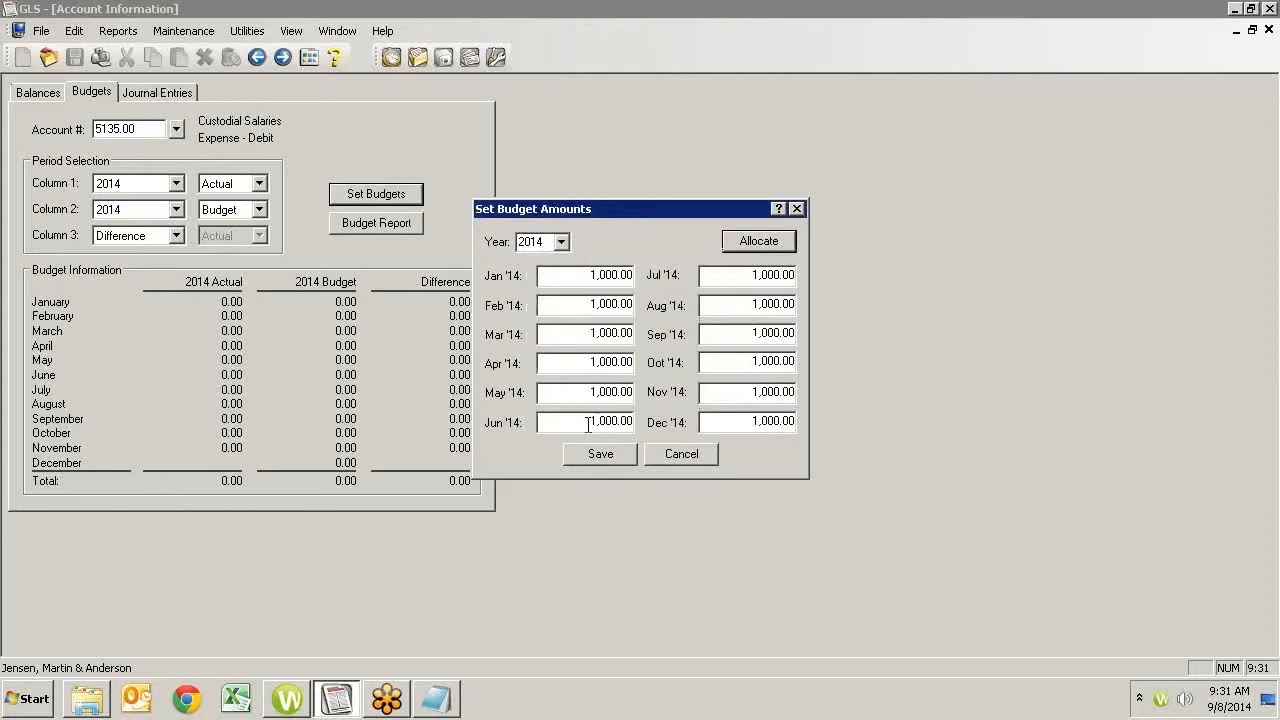
left_click(600, 455)
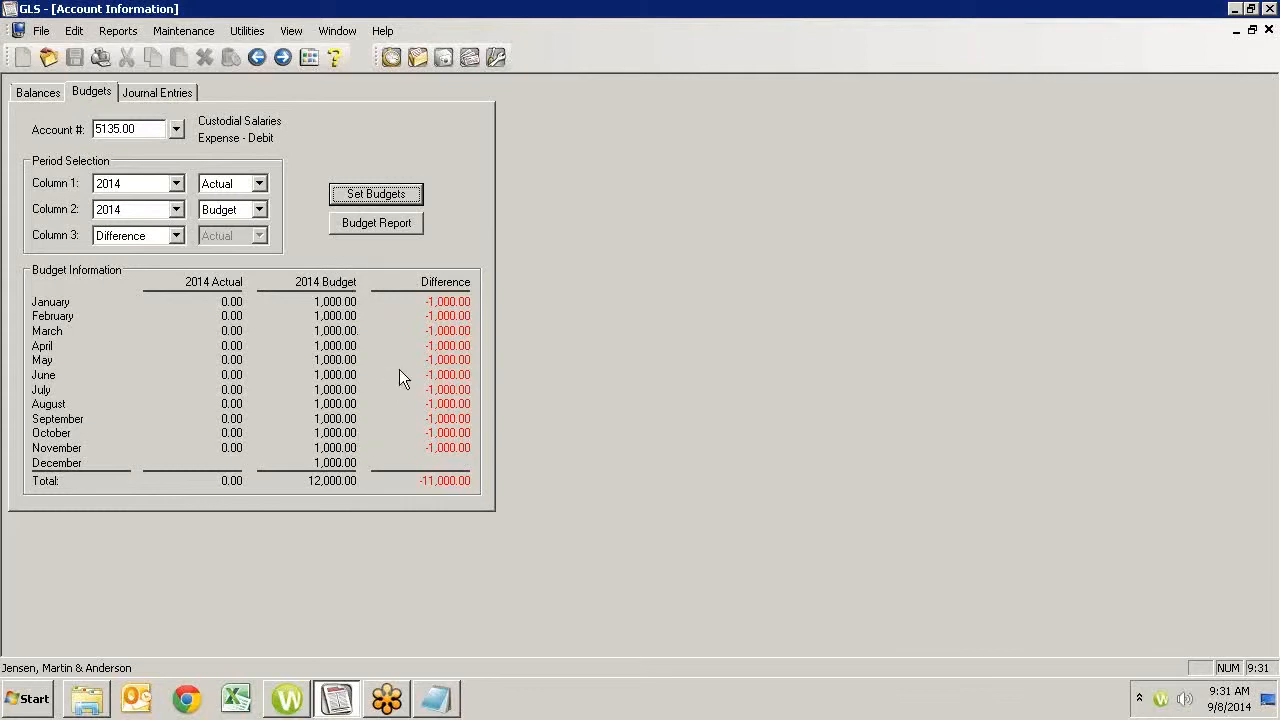
left_click(352, 222)
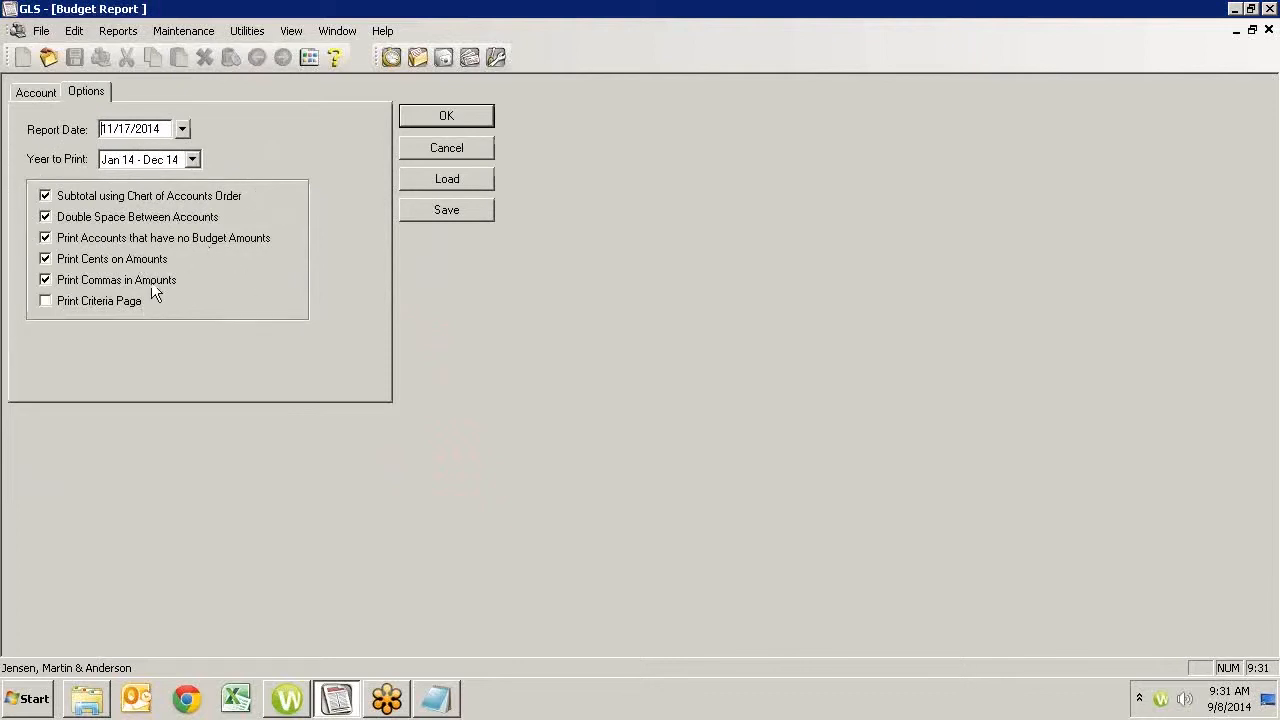
left_click(45, 92)
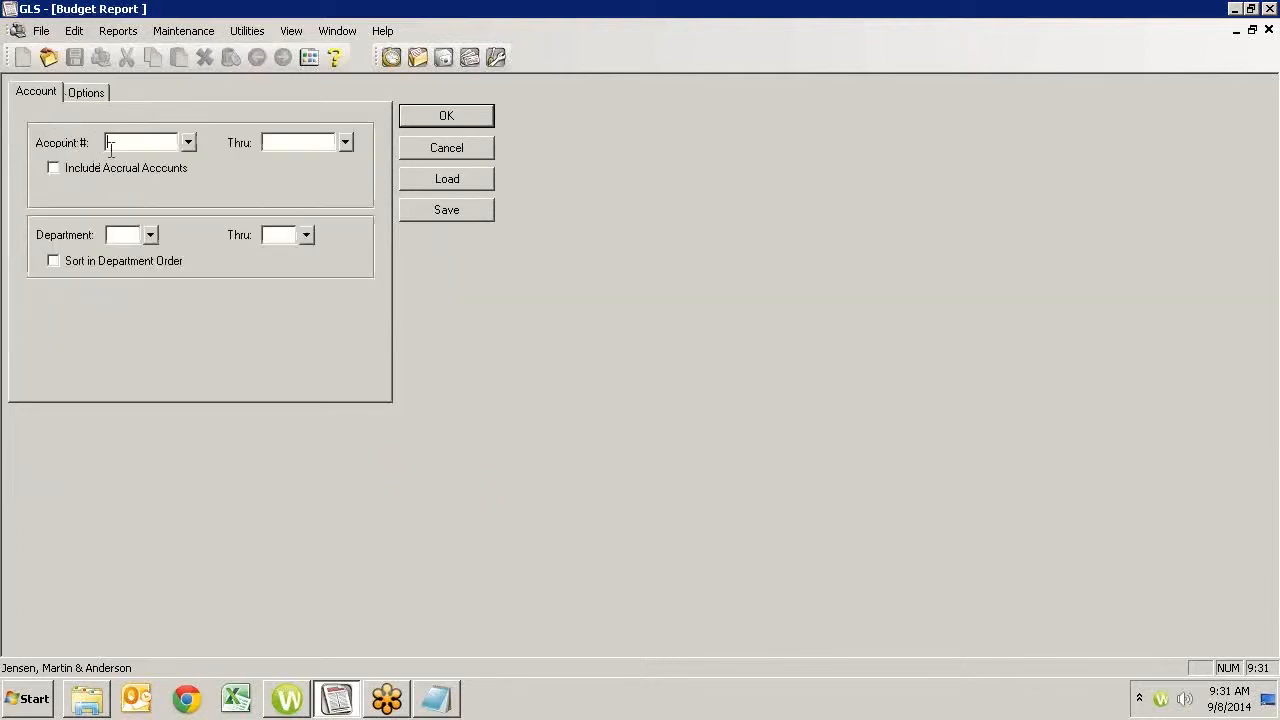
left_click(92, 93)
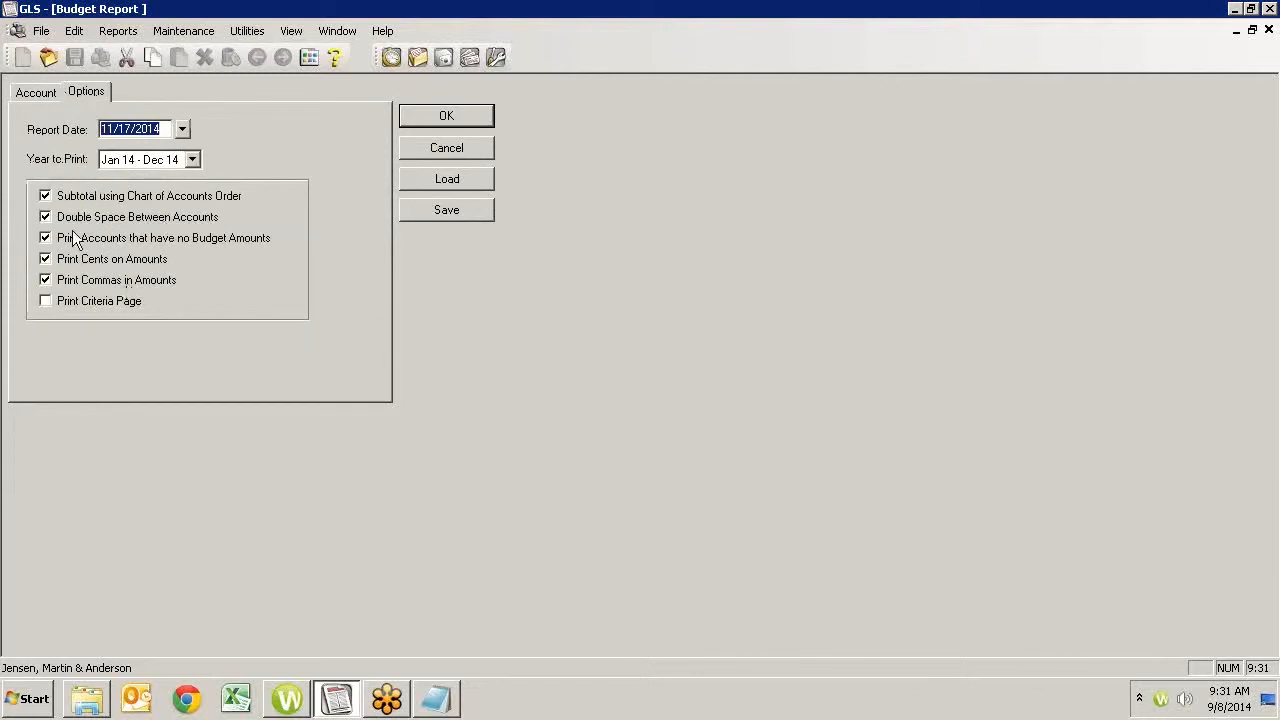
left_click(436, 118)
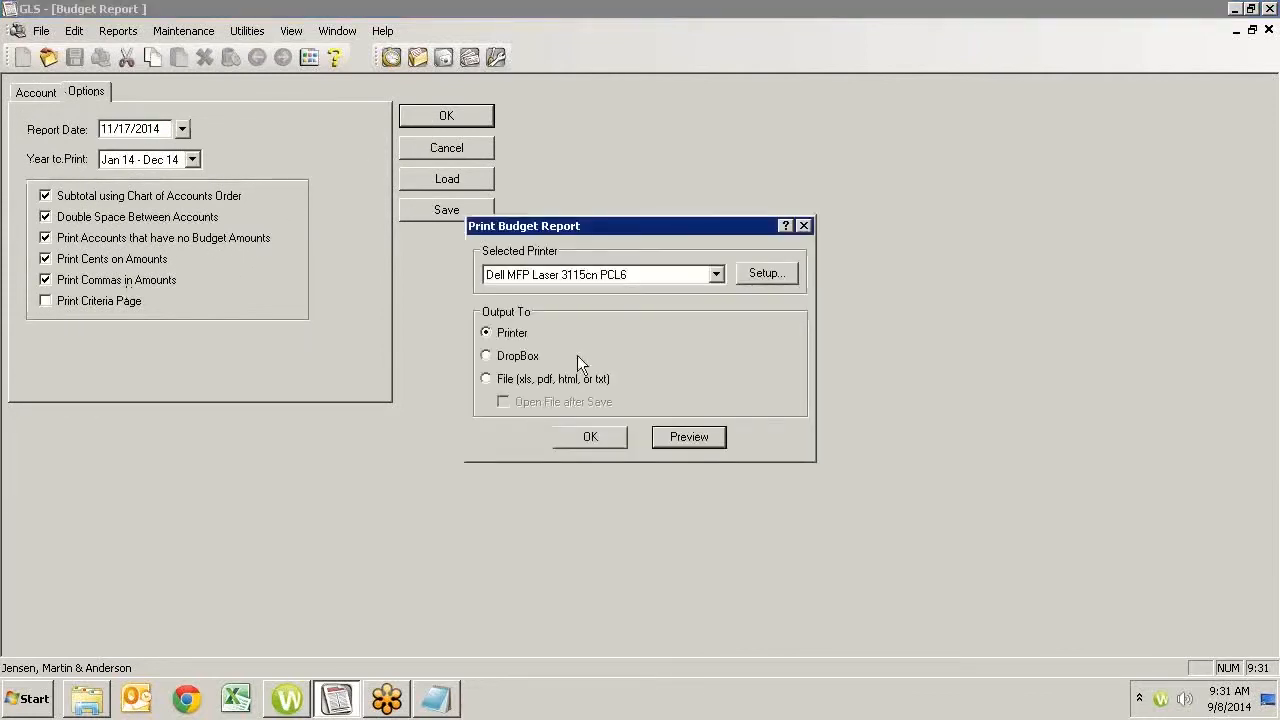
left_click(688, 437)
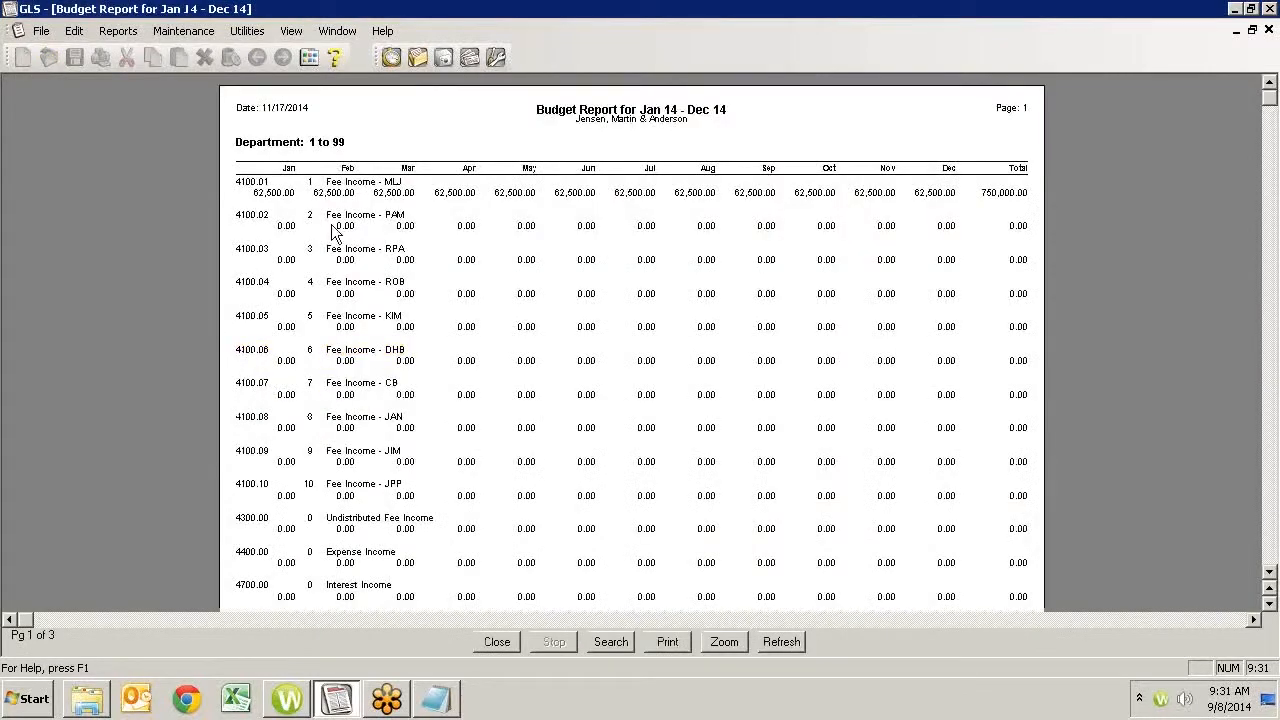
left_click(502, 641)
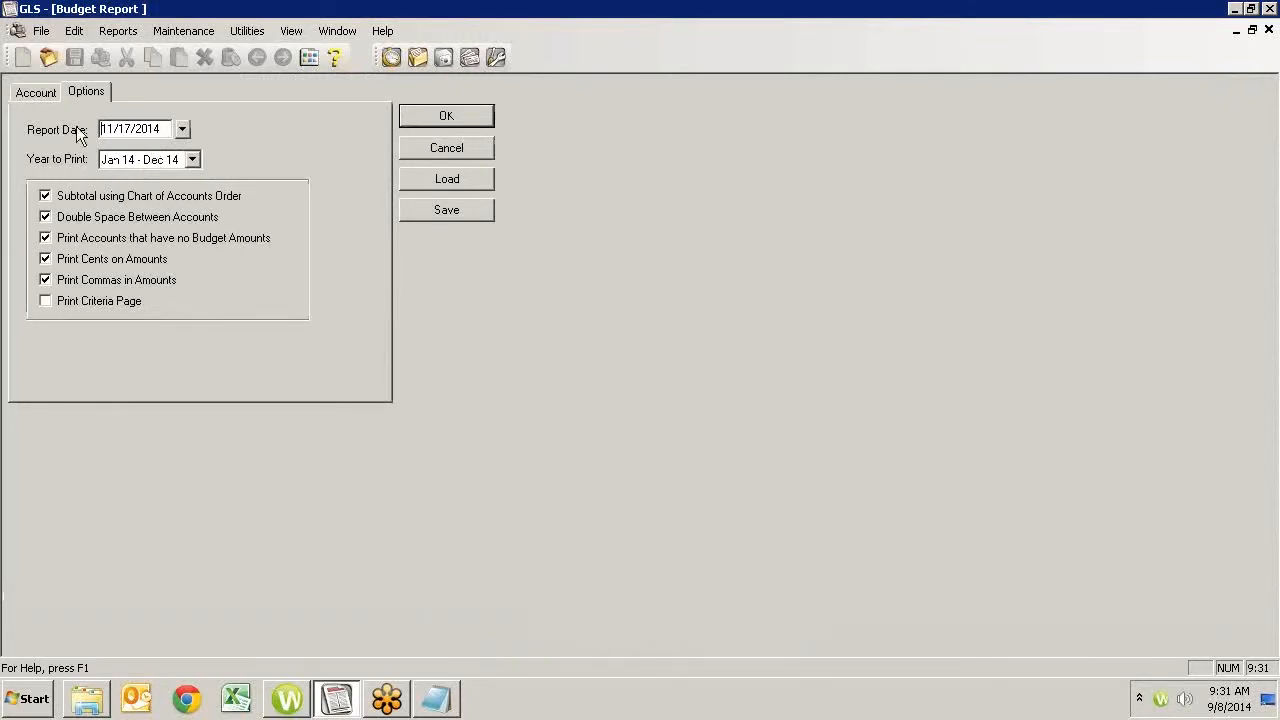
left_click(48, 90)
left_click(420, 150)
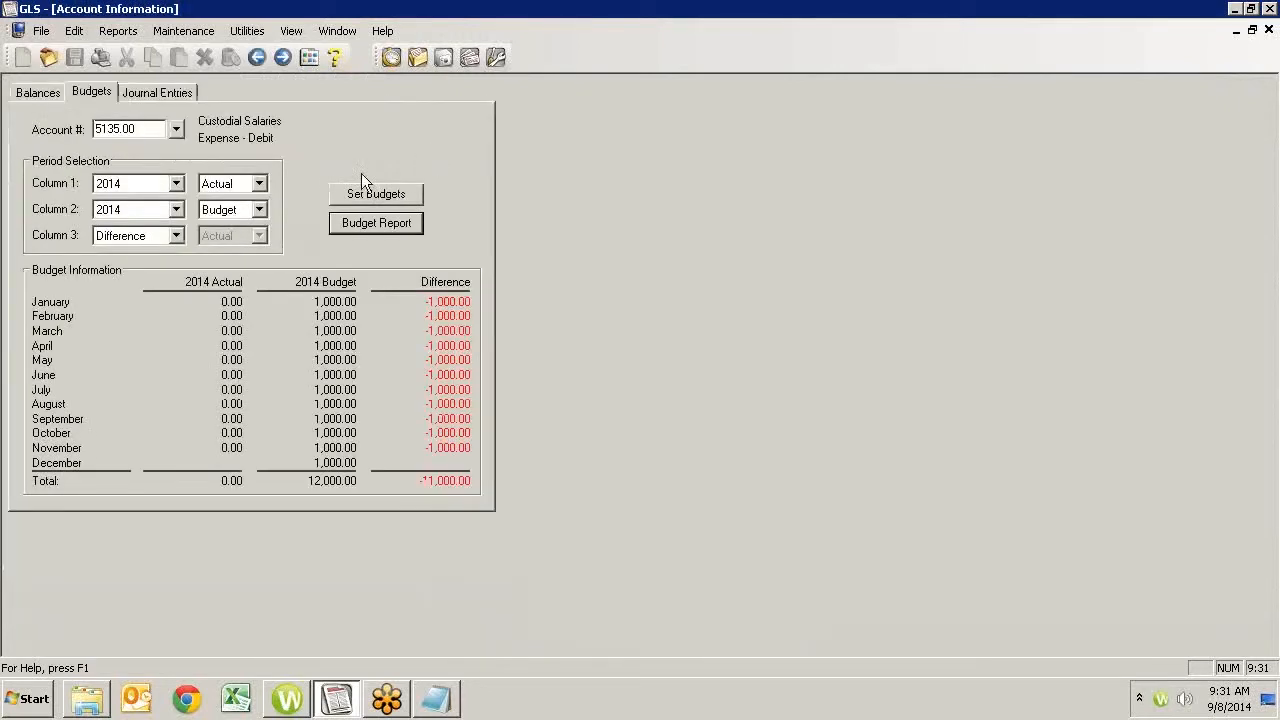
- View the Prior Month journal entries of the department 9 Fee Income account and open its 10/31/2014 payment entry
left_click(156, 90)
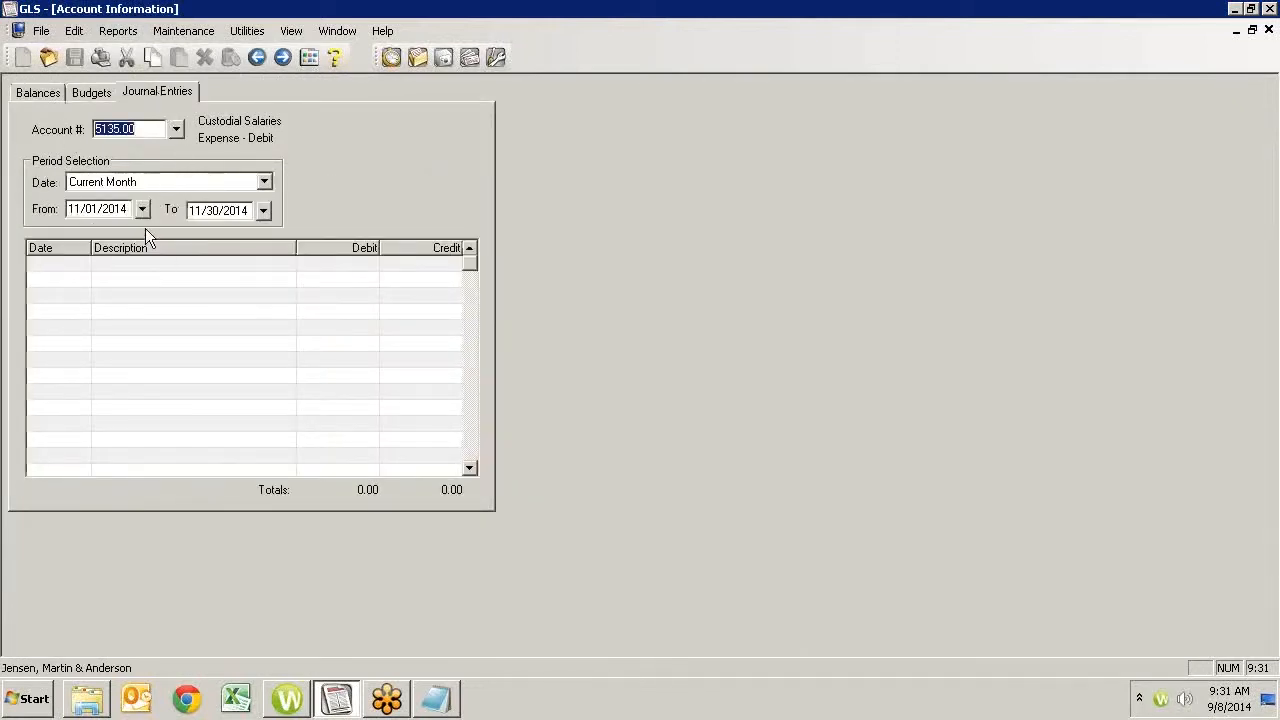
left_click(176, 128)
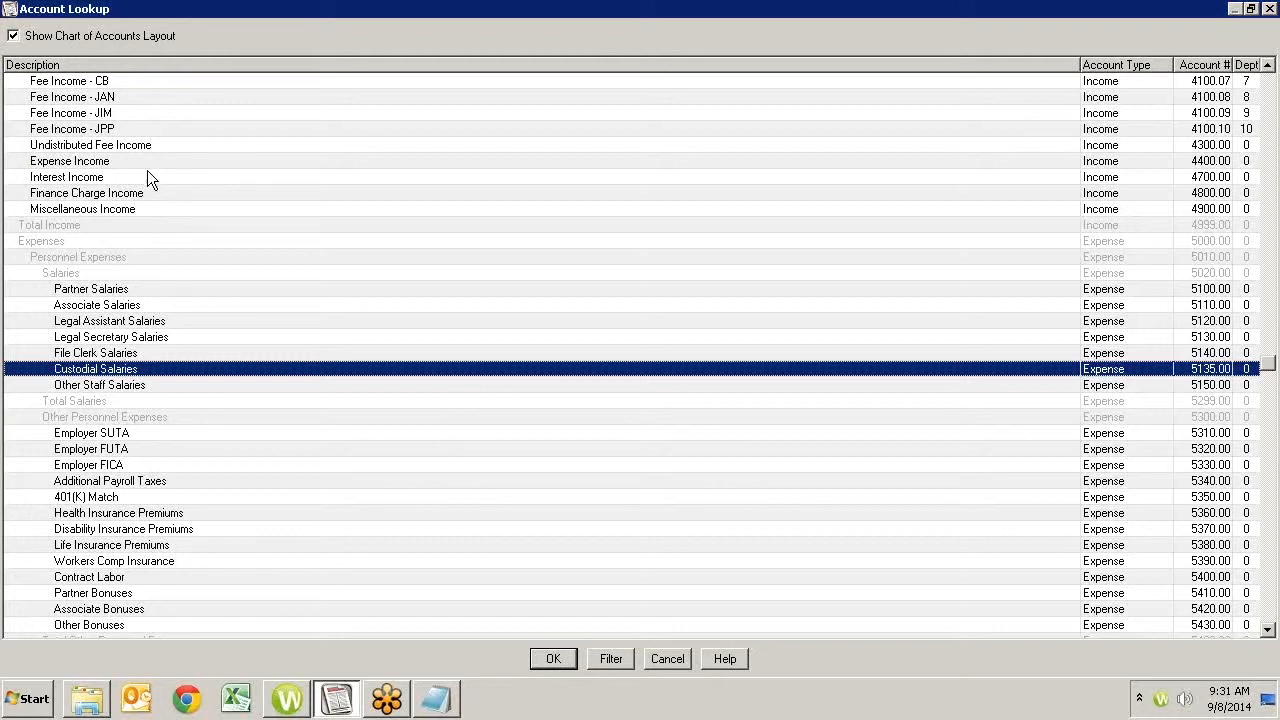
left_click(108, 114)
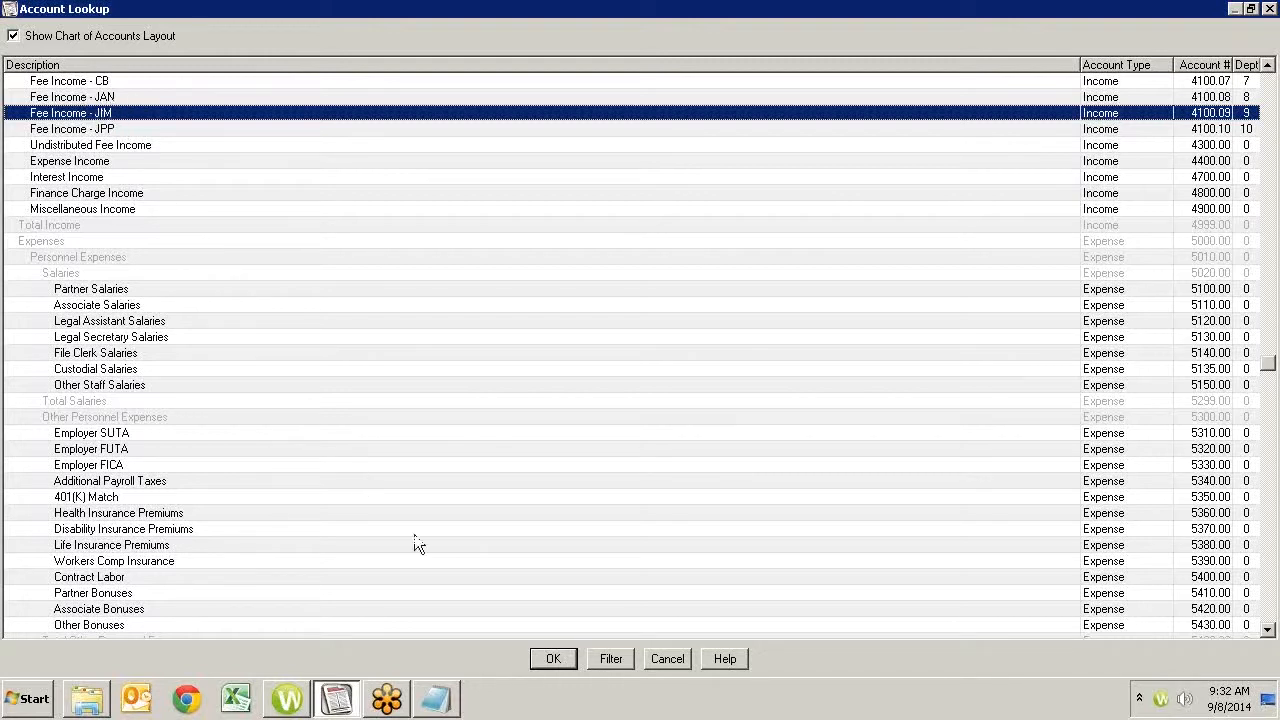
left_click(558, 660)
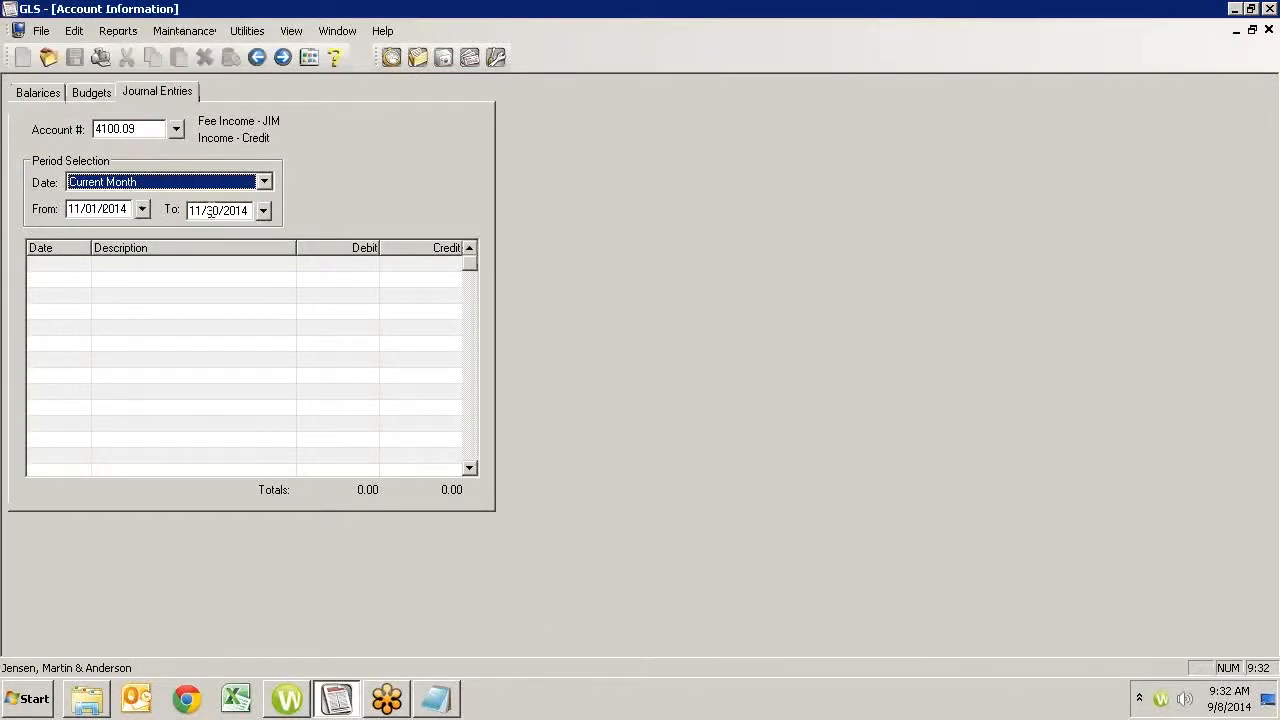
left_click(263, 182)
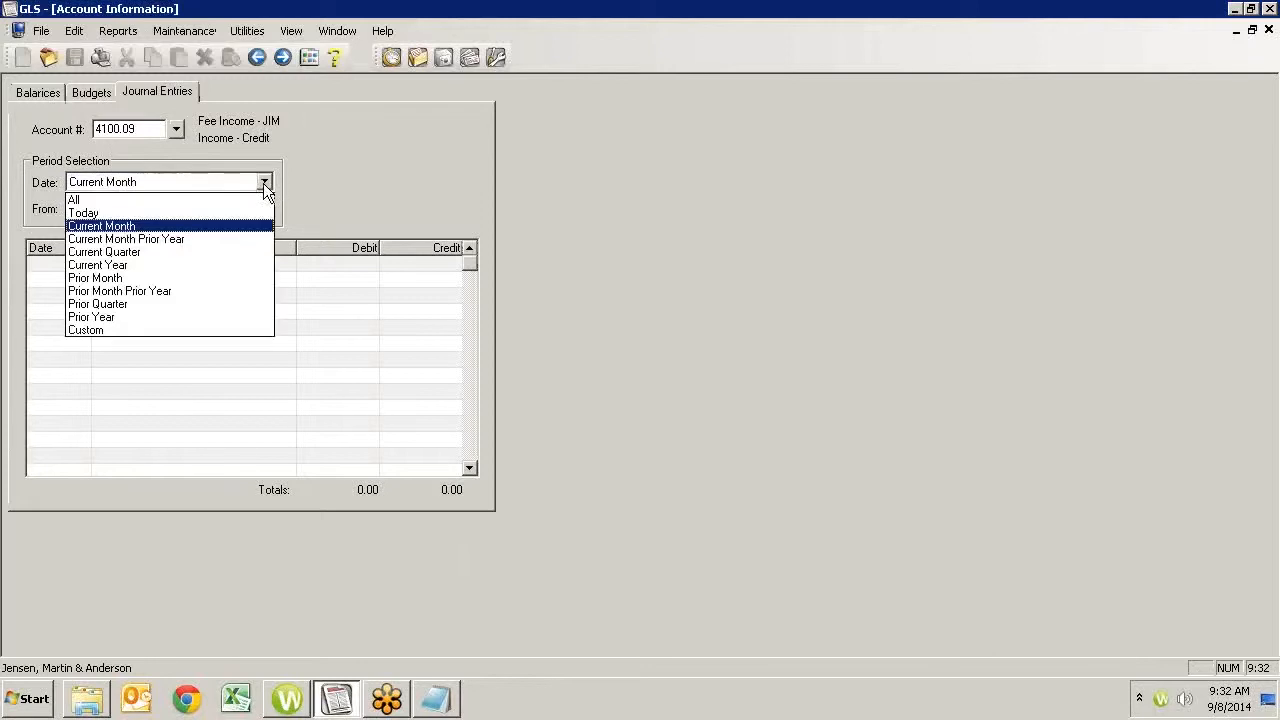
left_click(100, 277)
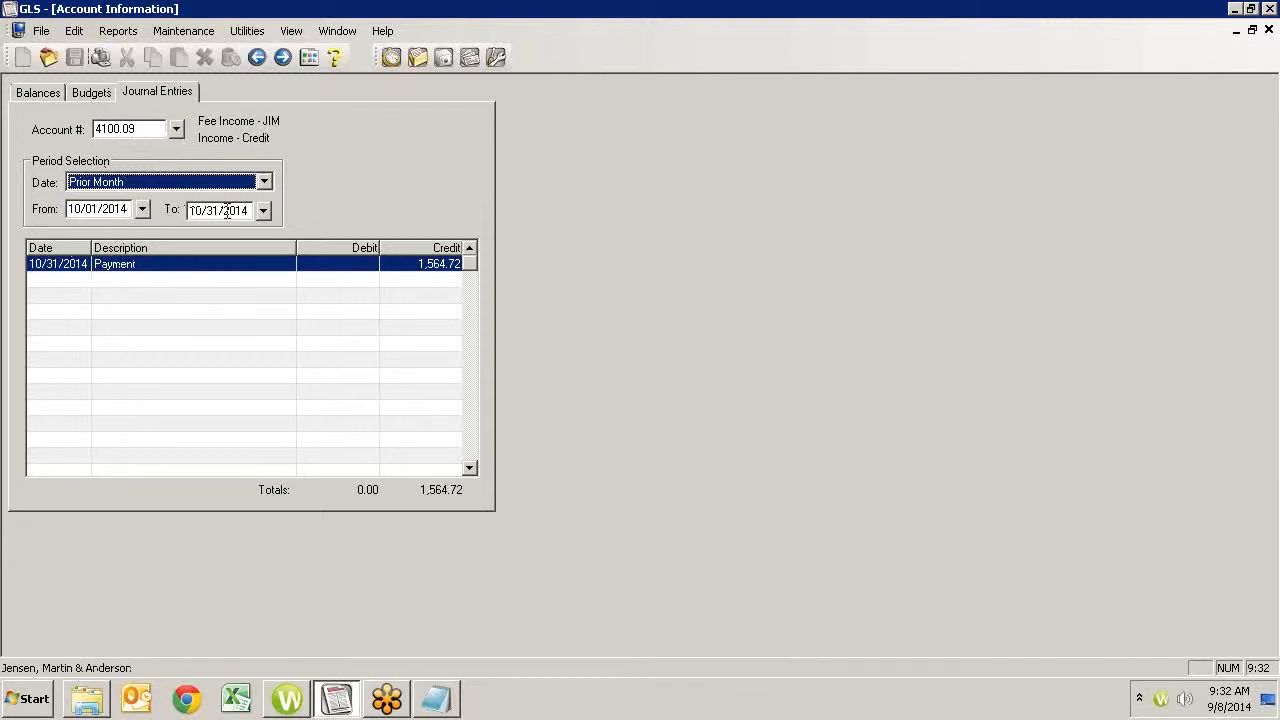
double_click(126, 262)
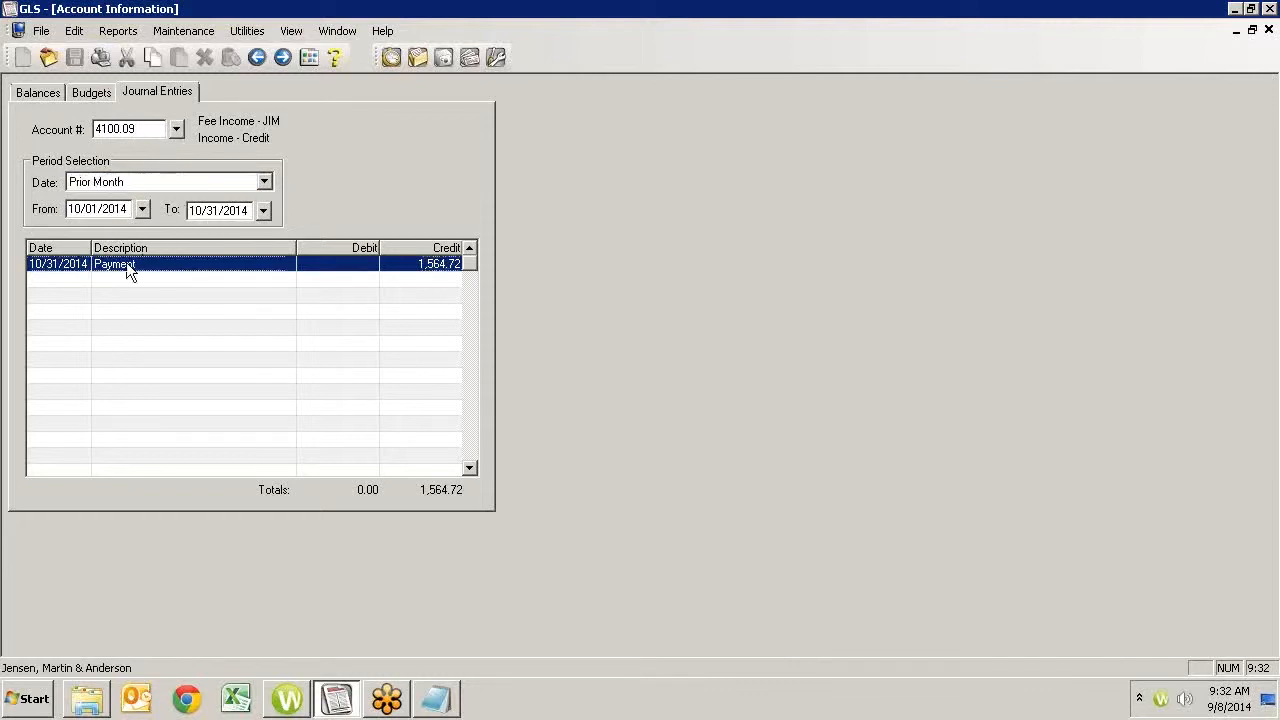